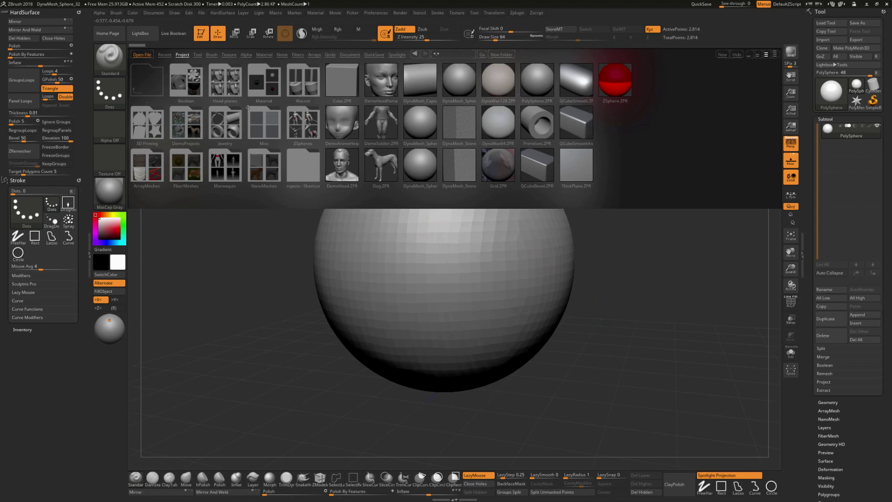
# Open the DynaMesh_Sphere_32 project from the LightBox project library without saving the current project
pyautogui.click(148, 37)
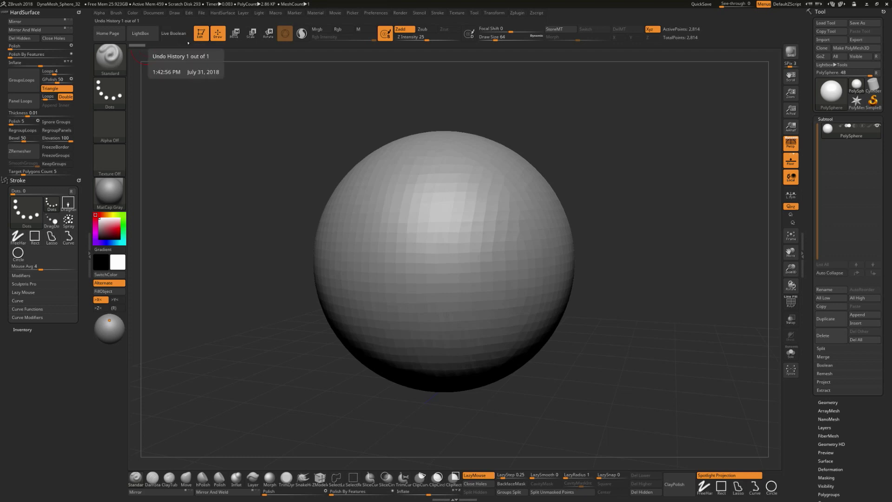
pyautogui.press(',')
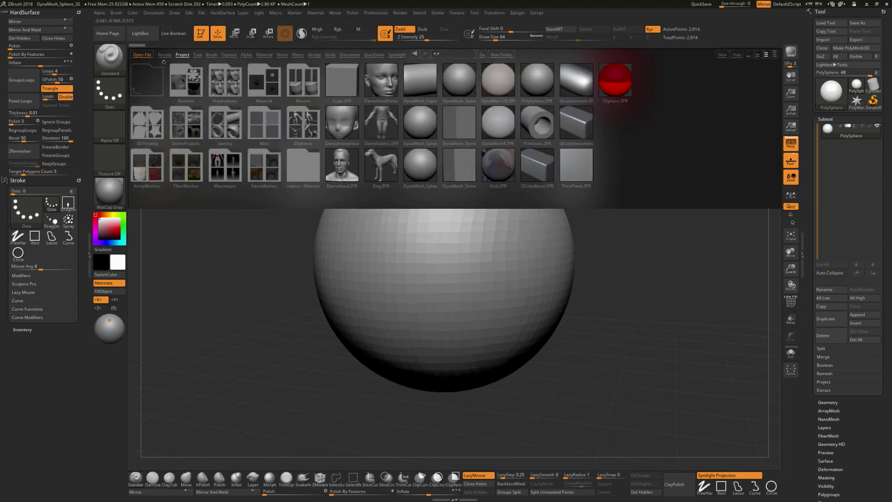
pyautogui.click(165, 55)
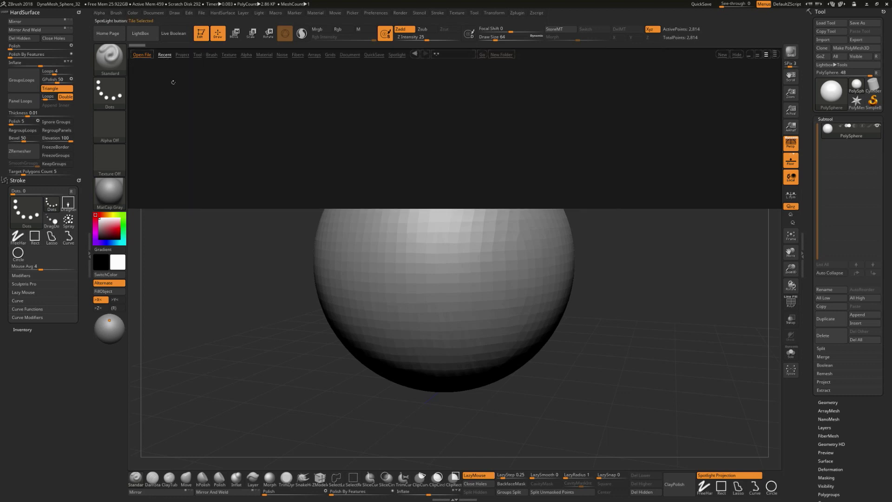
pyautogui.click(181, 56)
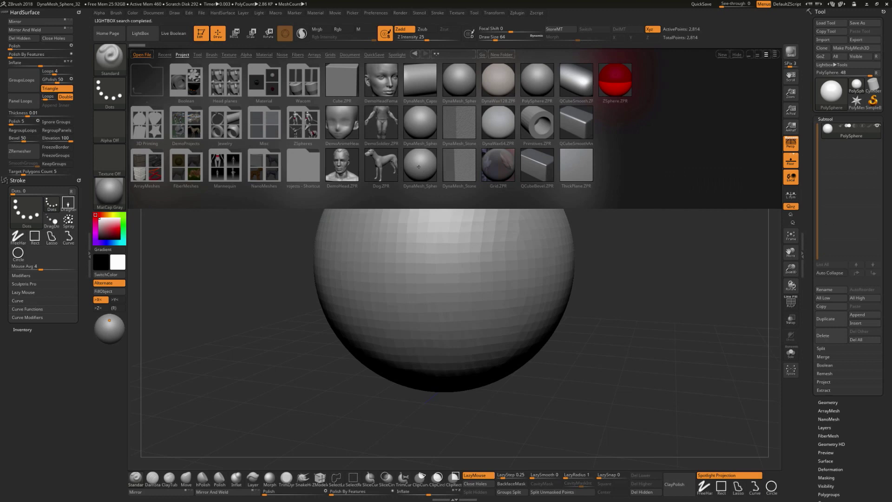
pyautogui.doubleClick(426, 177)
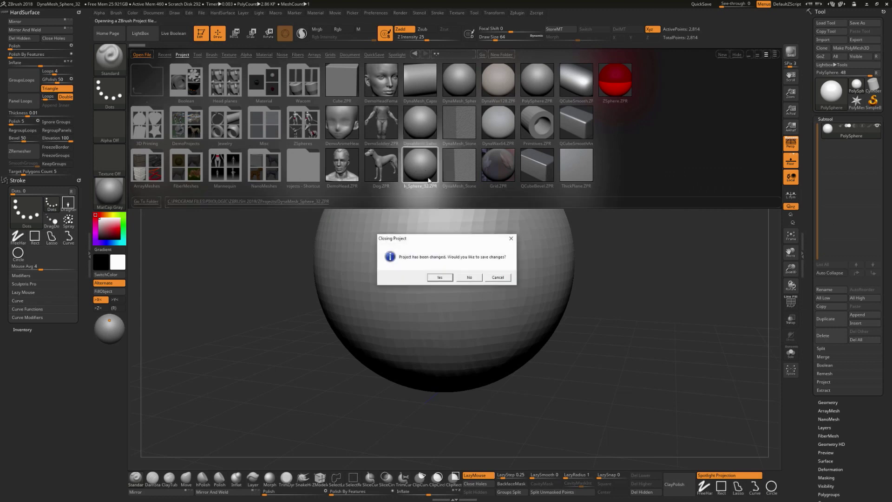
pyautogui.click(468, 277)
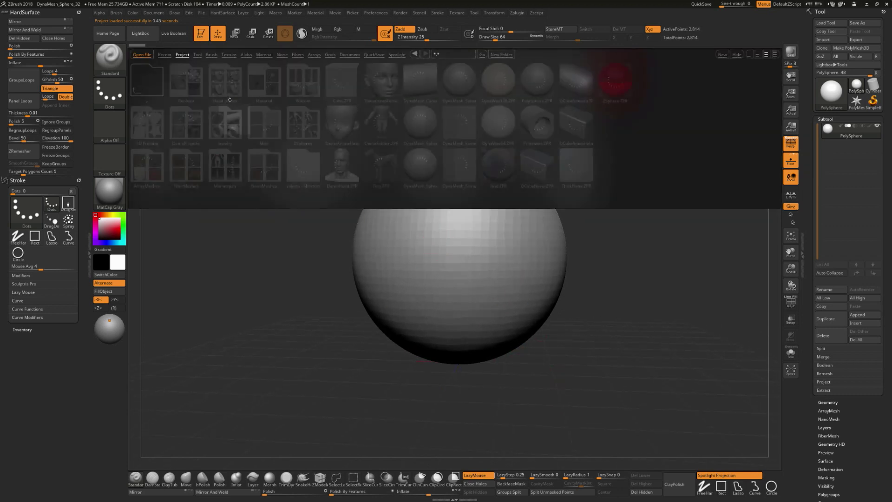
# Load the Nickz_humanMaleAverage tool from the LightBox tool library and frame the whole figure
pyautogui.click(198, 54)
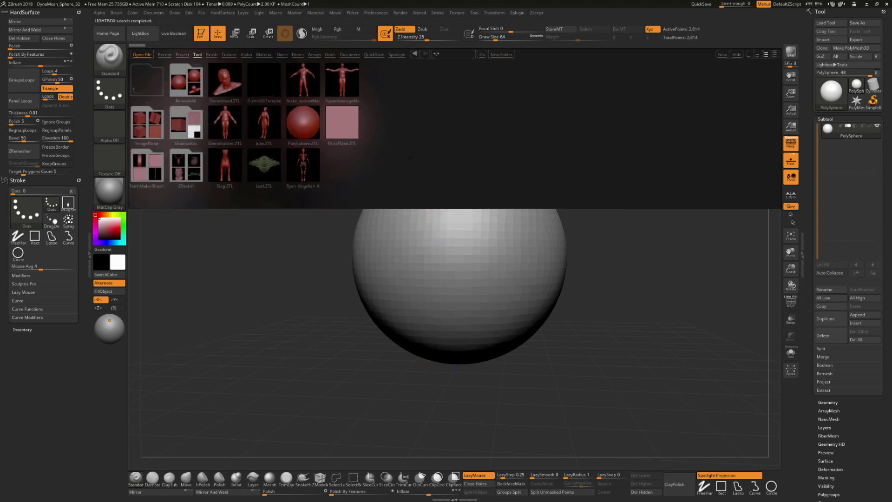
pyautogui.doubleClick(310, 77)
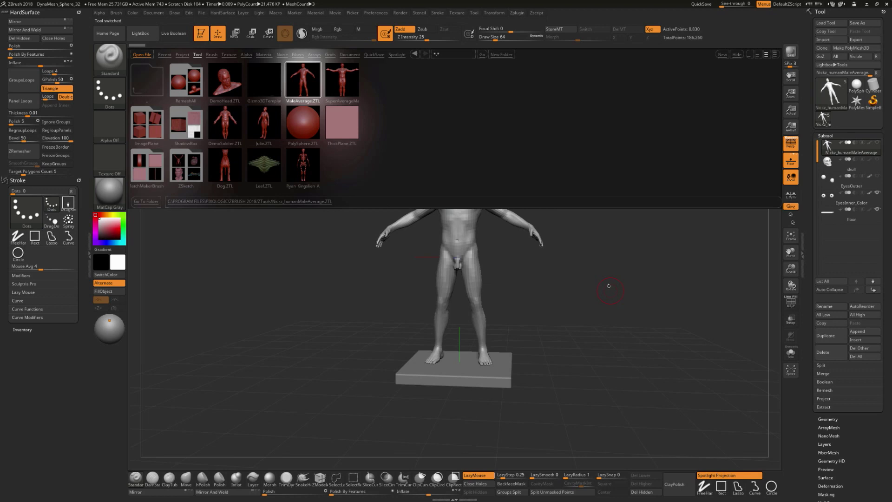
pyautogui.keyDown('alt'); pyautogui.moveTo(609, 286); pyautogui.dragTo(621, 338); pyautogui.keyUp('alt')
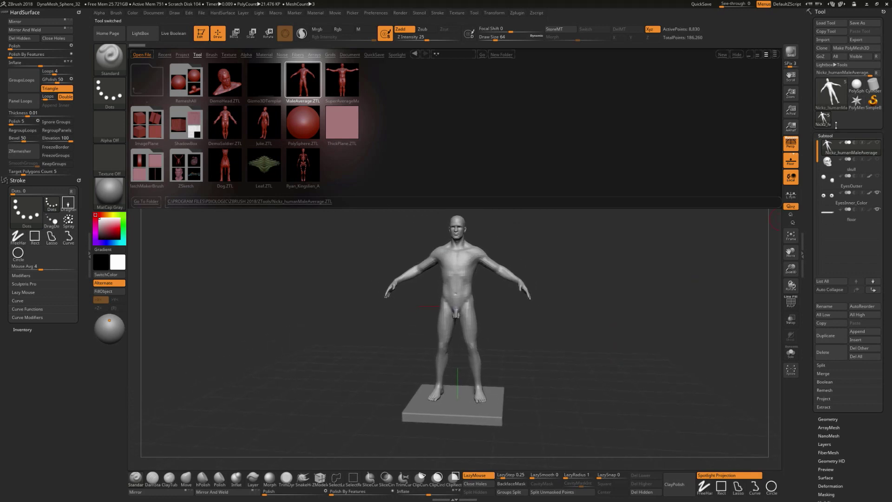
pyautogui.moveTo(822, 120)
# Reopen the DynaMesh_Sphere_32 project from LightBox, discarding the changes to the male figure scene
pyautogui.click(182, 55)
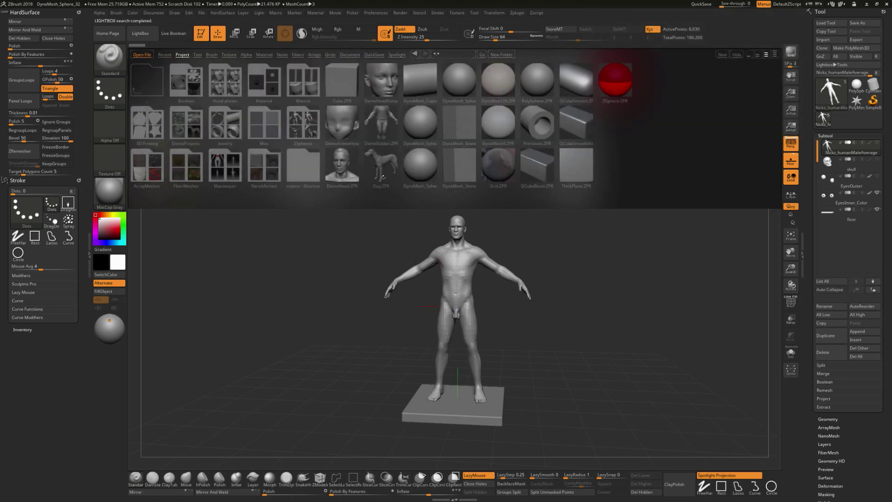
pyautogui.doubleClick(420, 165)
pyautogui.click(470, 277)
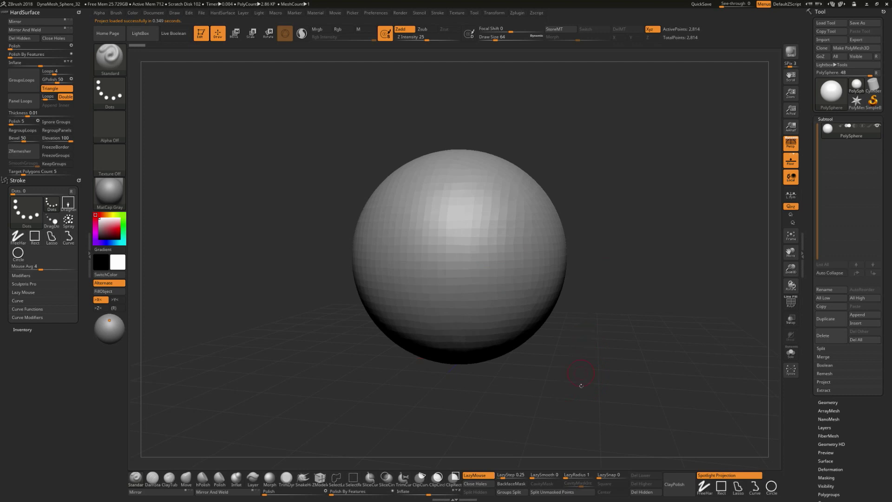
# Sculpt a pair of mirrored eyes and a raised brow on the sphere's front with the Standard brush
pyautogui.moveTo(592, 382); pyautogui.dragTo(600, 409)
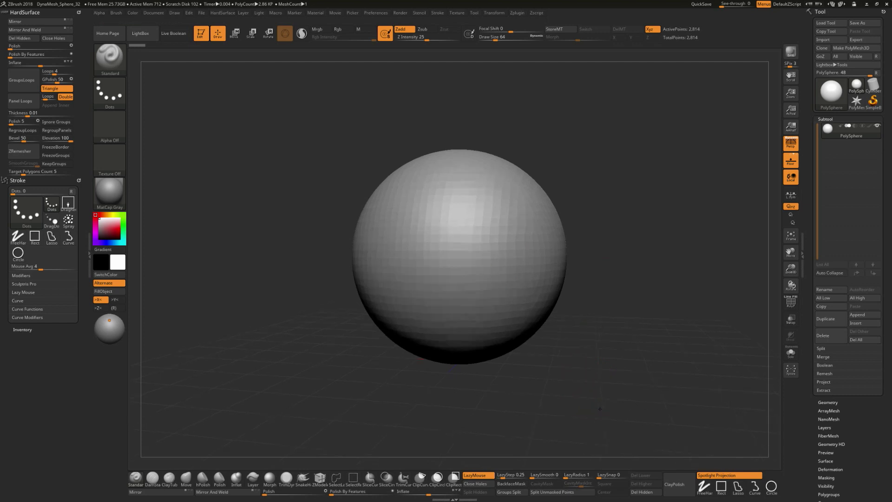
pyautogui.moveTo(595, 375); pyautogui.dragTo(598, 394)
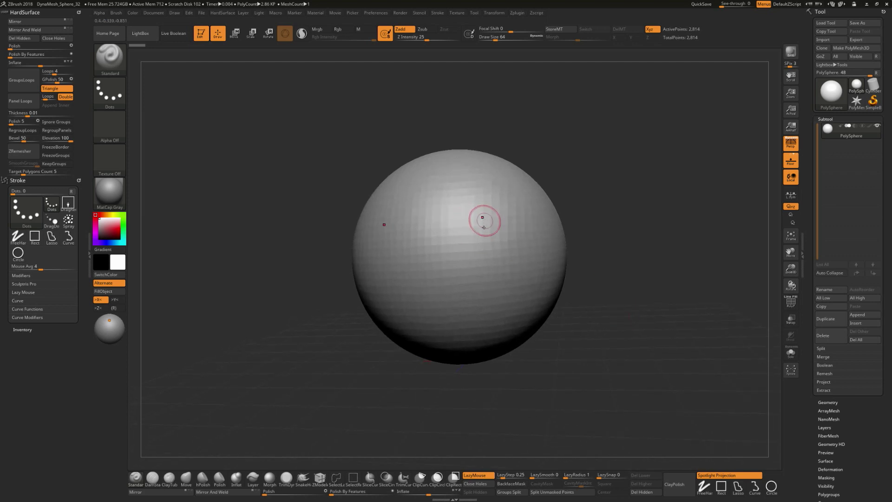
pyautogui.moveTo(476, 226); pyautogui.dragTo(473, 228)
pyautogui.moveTo(600, 203); pyautogui.dragTo(576, 184)
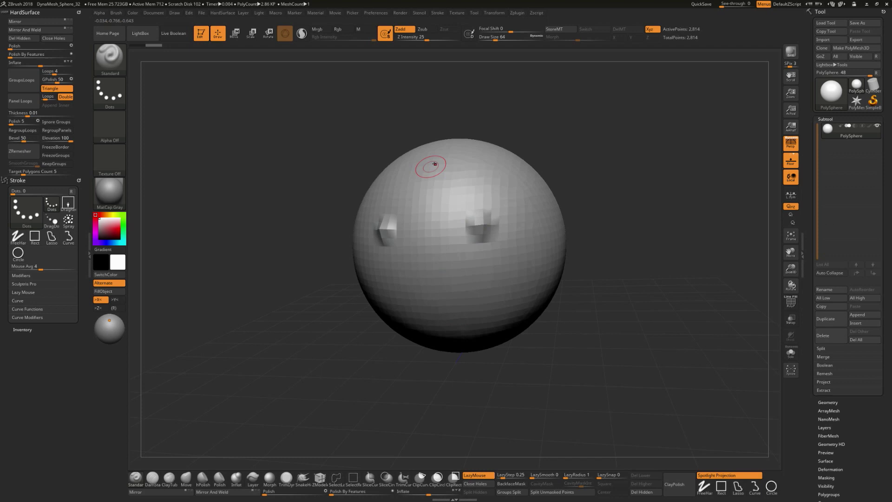
pyautogui.moveTo(430, 293)
pyautogui.mouseDown()
pyautogui.moveTo(432, 188)
pyautogui.moveTo(488, 186)
pyautogui.mouseUp()
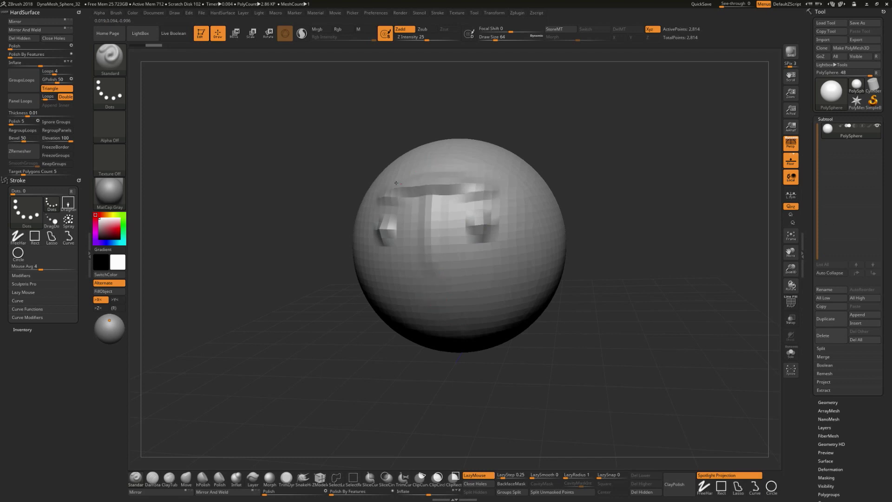
# Sculpt mirrored ears on the sides of the sphere and a nose with a smiling mouth on its front
pyautogui.moveTo(611, 205); pyautogui.dragTo(613, 205)
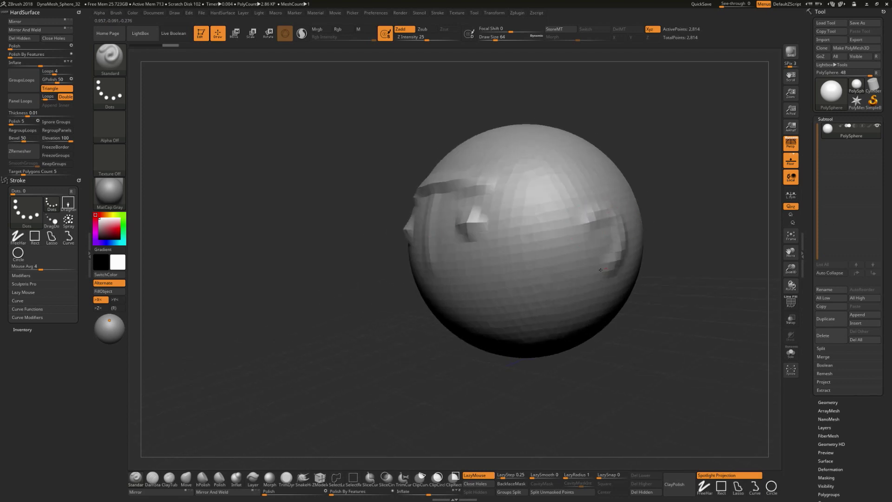
pyautogui.moveTo(691, 218); pyautogui.dragTo(723, 193)
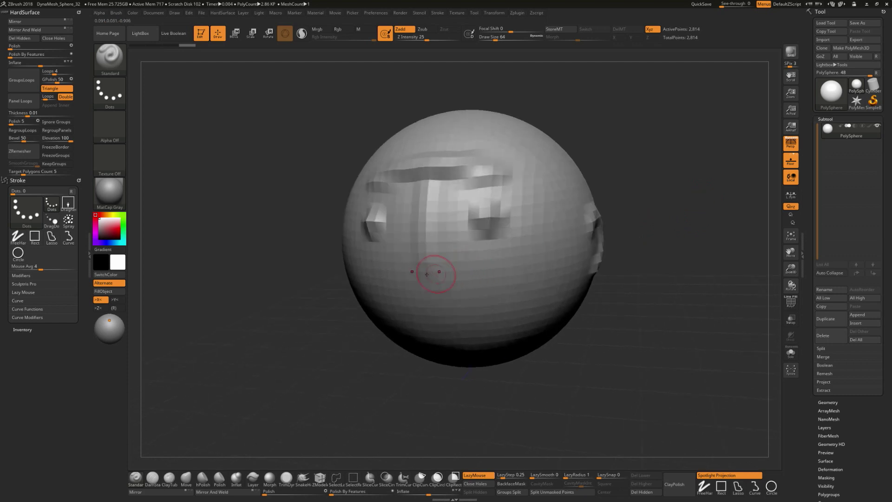
pyautogui.moveTo(431, 273); pyautogui.dragTo(430, 270)
pyautogui.moveTo(434, 323)
pyautogui.mouseDown()
pyautogui.moveTo(492, 293)
pyautogui.moveTo(436, 324)
pyautogui.mouseUp()
pyautogui.moveTo(633, 321)
pyautogui.mouseDown()
pyautogui.moveTo(669, 322)
pyautogui.moveTo(651, 323)
pyautogui.moveTo(644, 258)
pyautogui.mouseUp()
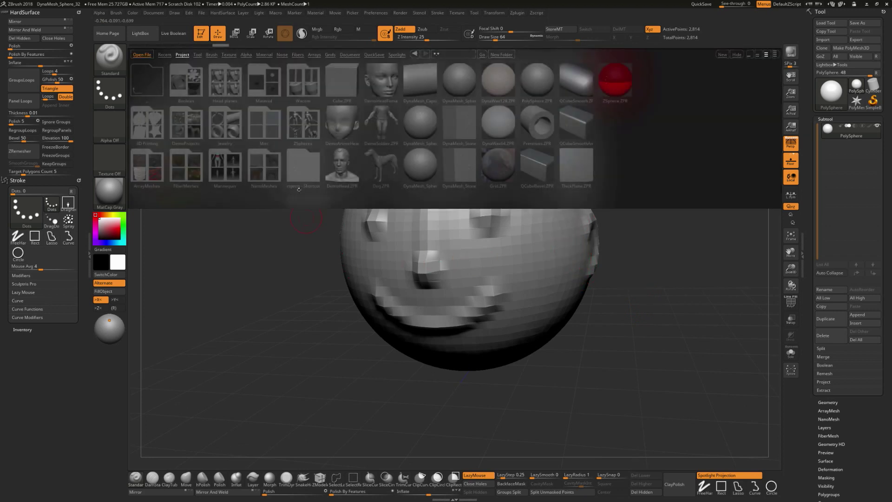
# Browse the LightBox libraries for tools, brushes including the Smooth folder, textures, alphas, materials, noises, fibers, arrays and grids
pyautogui.click(197, 55)
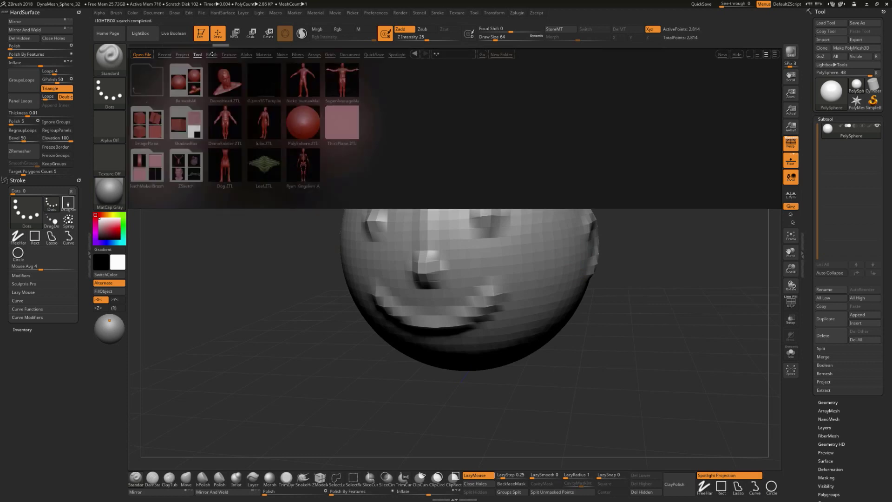
pyautogui.click(212, 54)
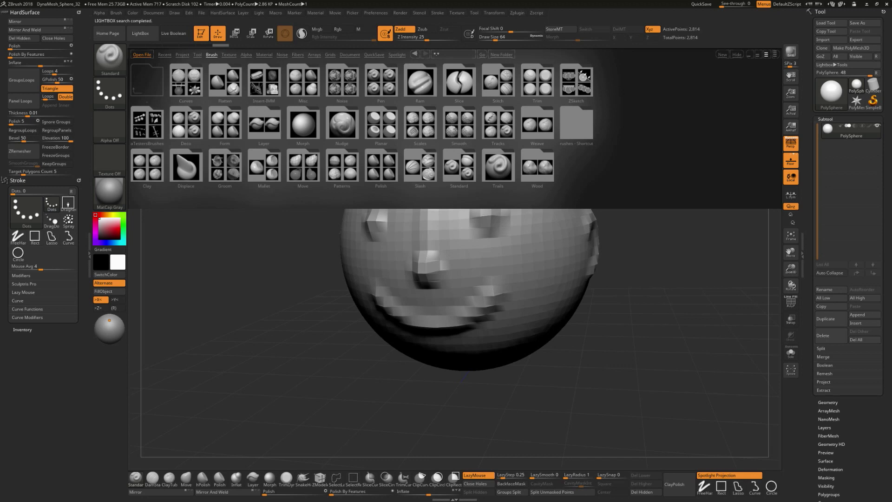
pyautogui.click(459, 132)
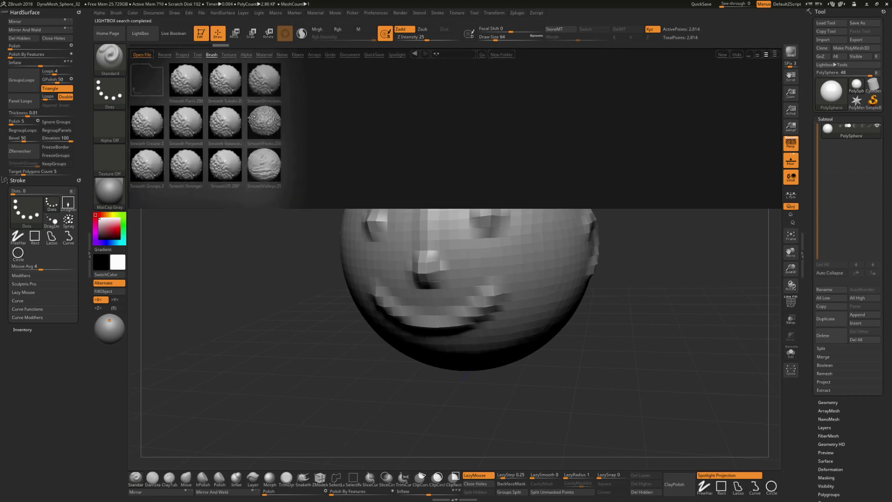
pyautogui.click(229, 55)
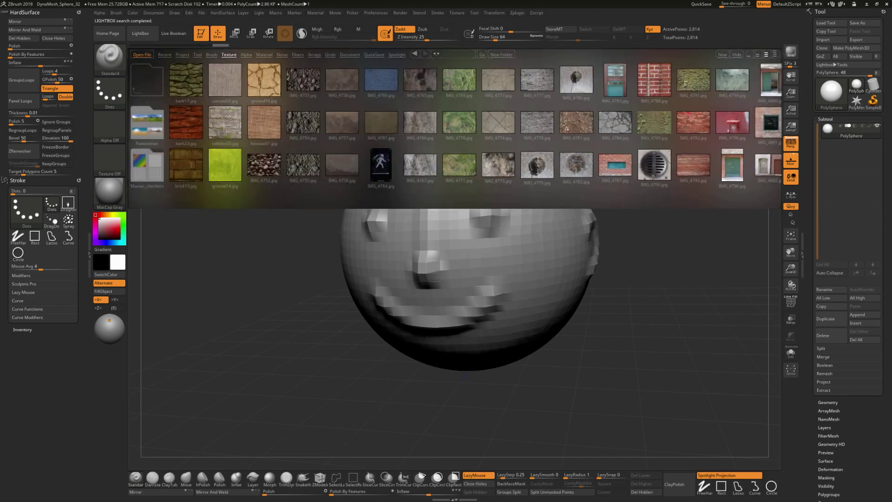
pyautogui.click(246, 54)
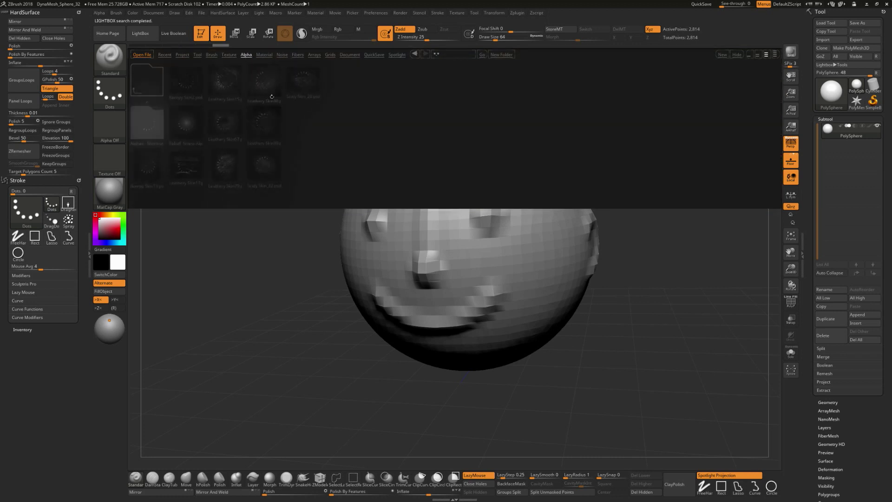
pyautogui.click(264, 55)
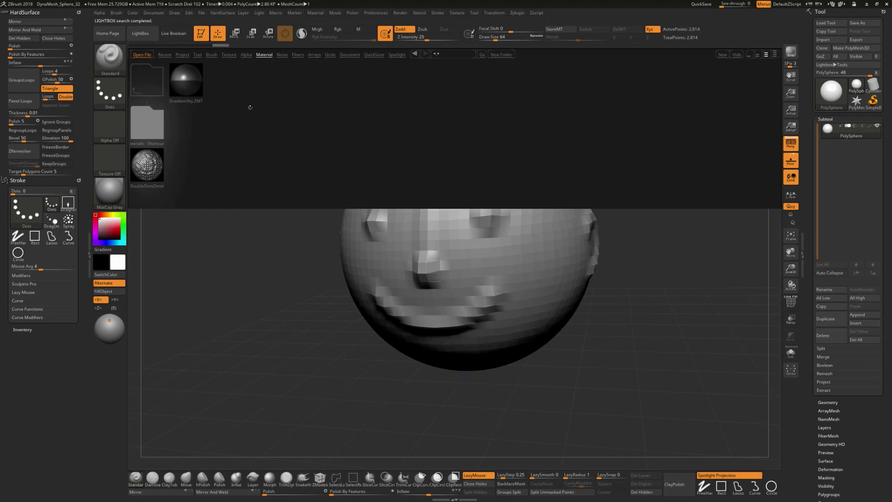
pyautogui.click(282, 55)
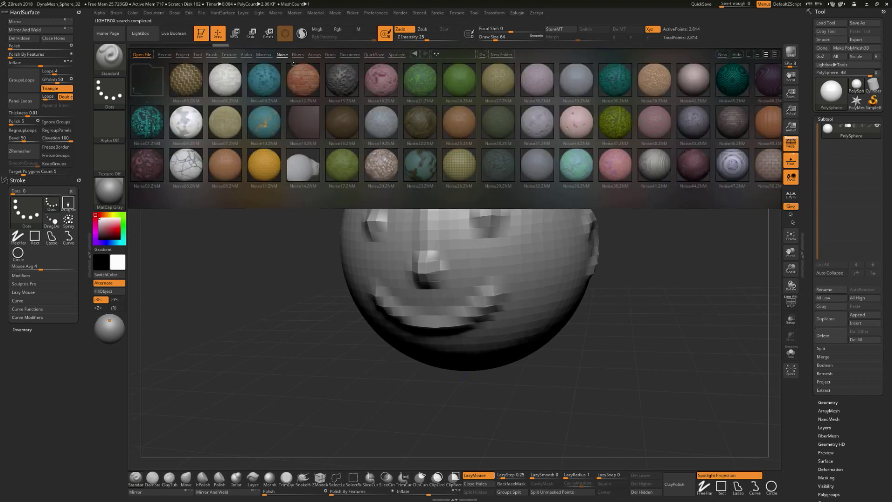
pyautogui.click(297, 54)
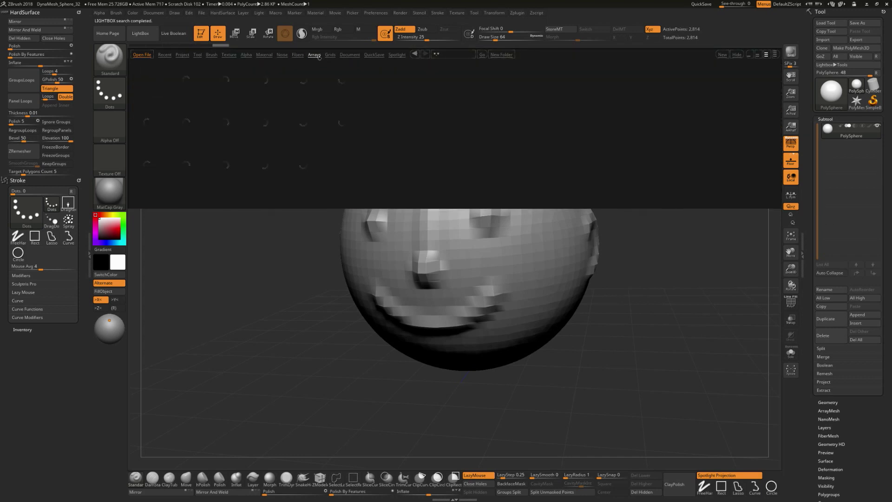
pyautogui.click(330, 55)
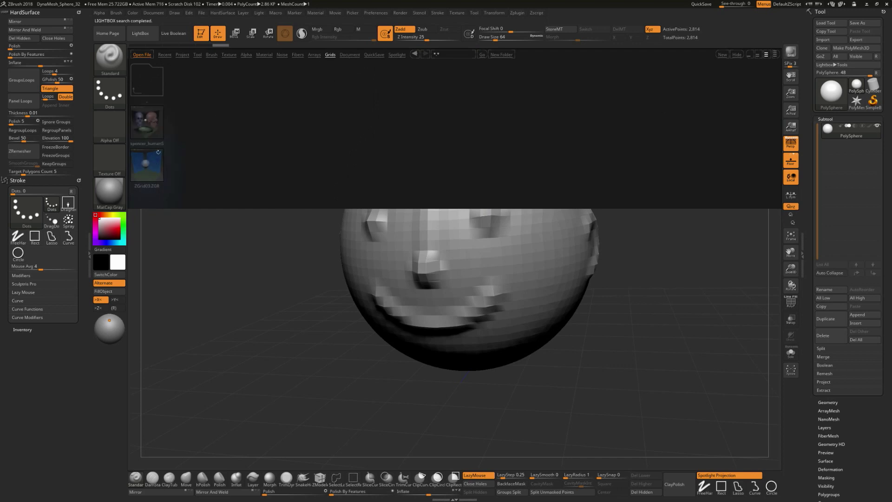
# Restore the QS_3299 project from the QuickSave files without saving the sculpted sphere
pyautogui.click(374, 55)
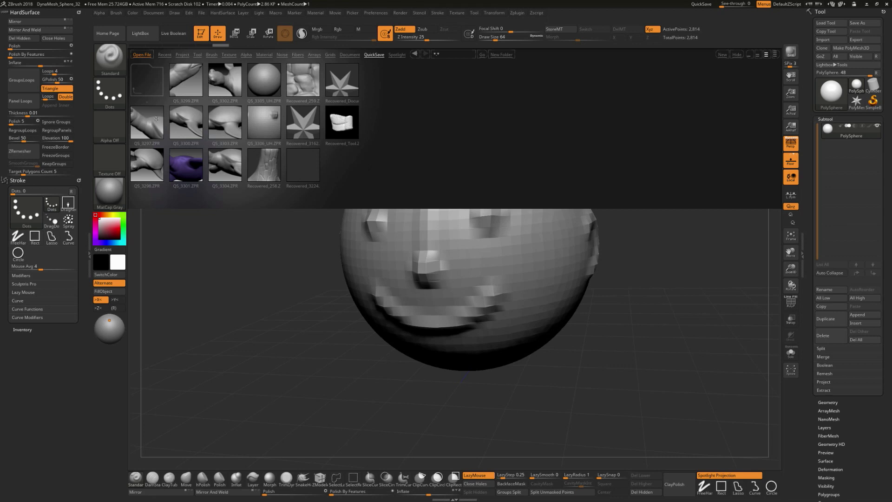
pyautogui.doubleClick(190, 77)
pyautogui.click(468, 276)
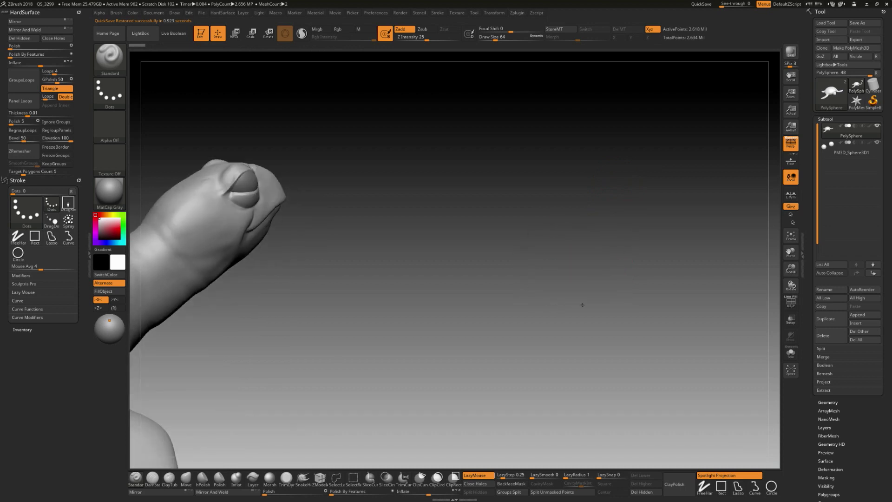
# Bring the whole turtle into view and QuickSave the project
pyautogui.moveTo(582, 305); pyautogui.dragTo(633, 167)
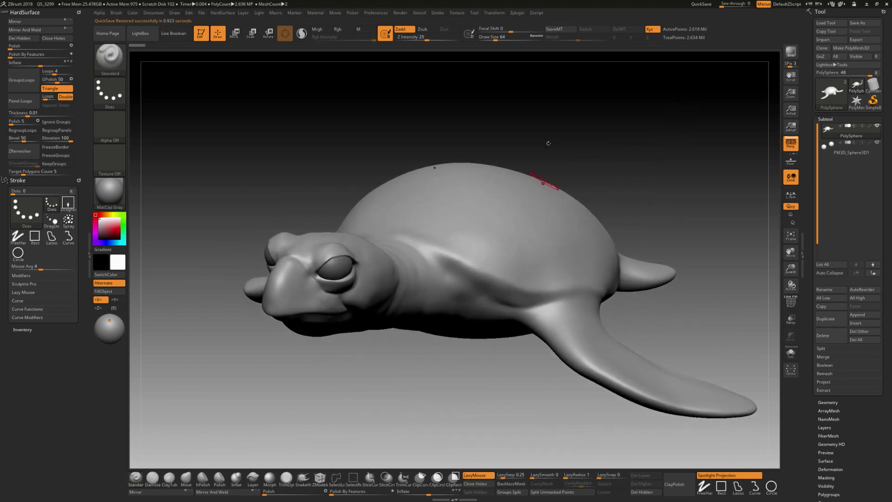
pyautogui.click(700, 6)
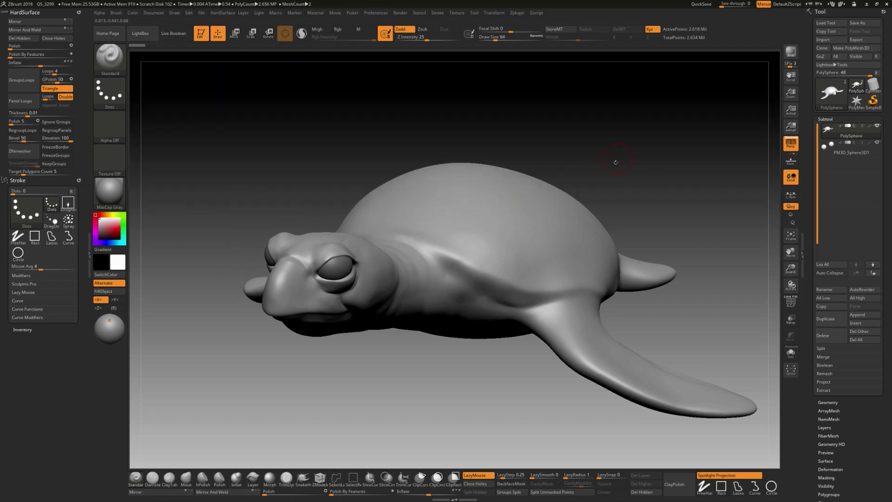
pyautogui.moveTo(629, 150); pyautogui.dragTo(645, 171)
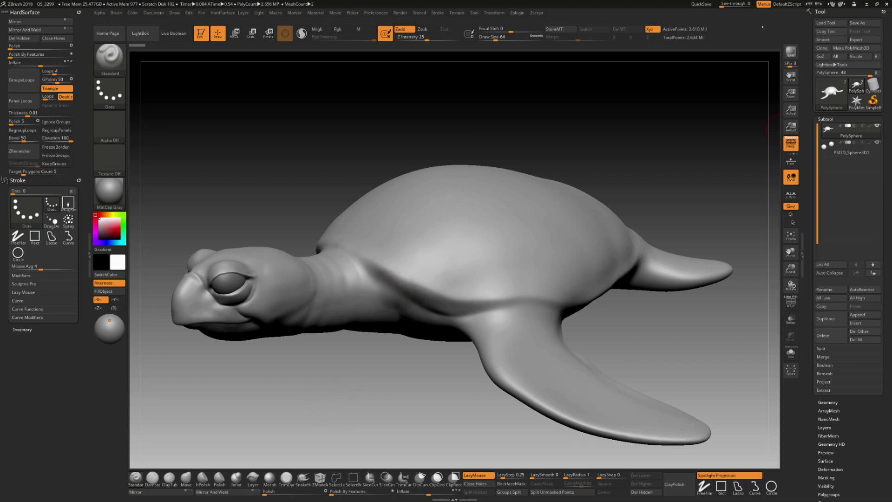
# Step forward through the interface color presets, and step back to the default color scheme
pyautogui.click(819, 4)
pyautogui.click(819, 4)
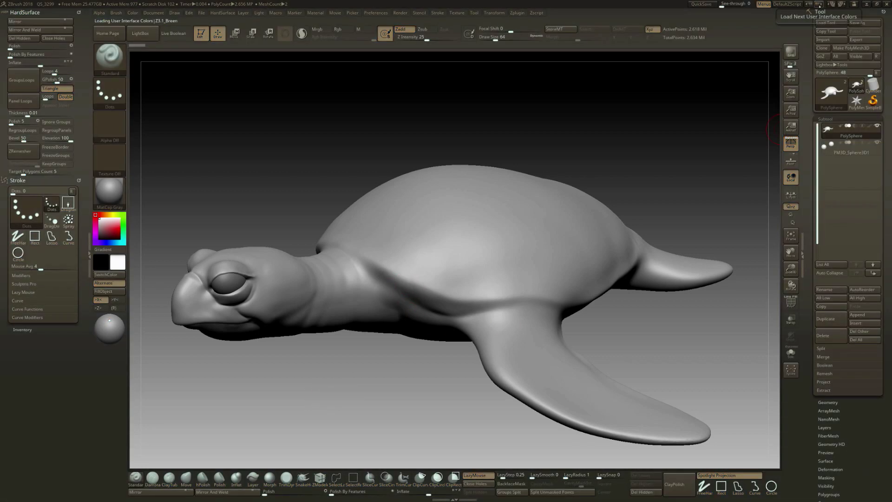
pyautogui.click(818, 4)
pyautogui.click(808, 3)
pyautogui.click(808, 4)
pyautogui.click(809, 3)
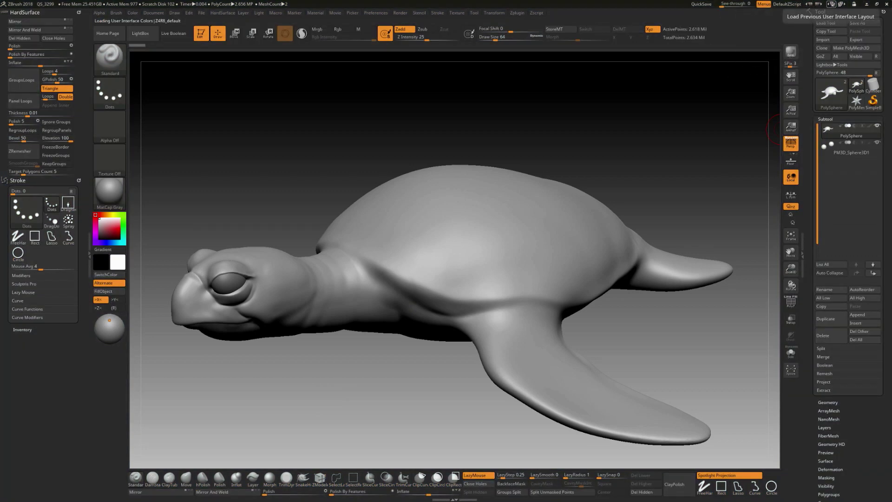
# Switch the user interface layout to the compact_UI preset
pyautogui.click(831, 4)
pyautogui.click(831, 4)
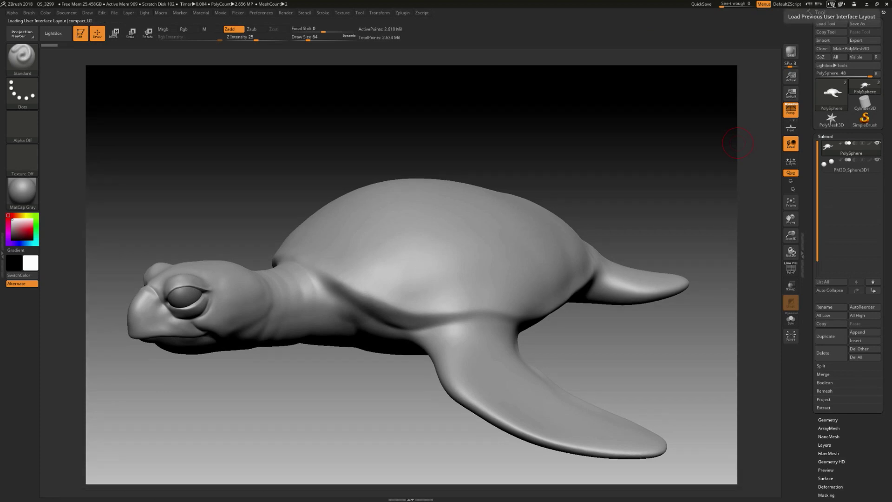
# Cycle through the Minimal and LeftRightShelf interface layouts, and return to the Default layout
pyautogui.click(831, 4)
pyautogui.click(831, 4)
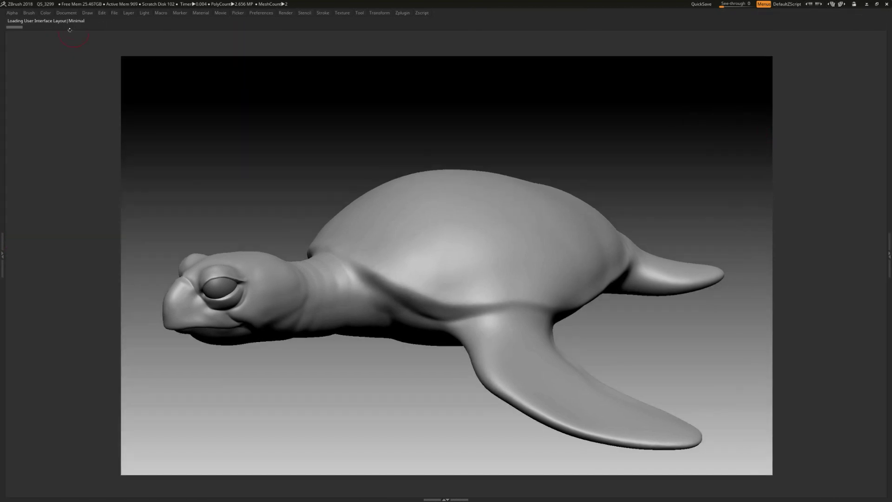
pyautogui.click(831, 5)
pyautogui.click(831, 4)
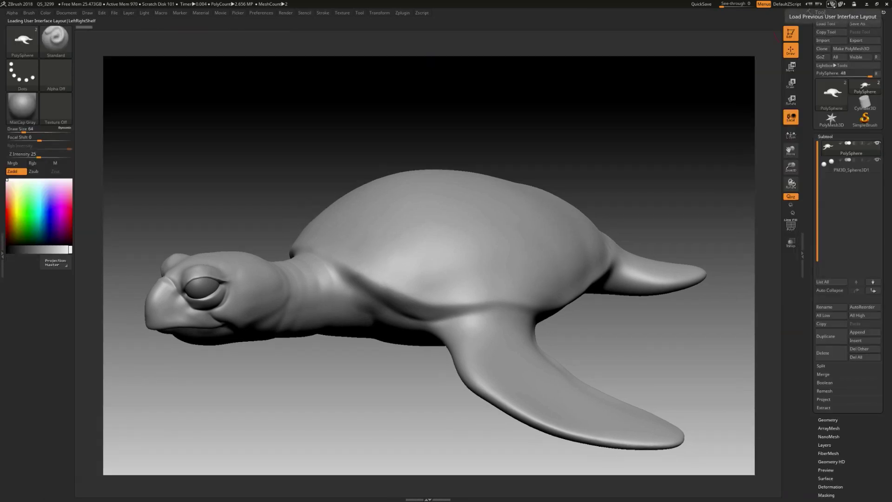
pyautogui.click(831, 4)
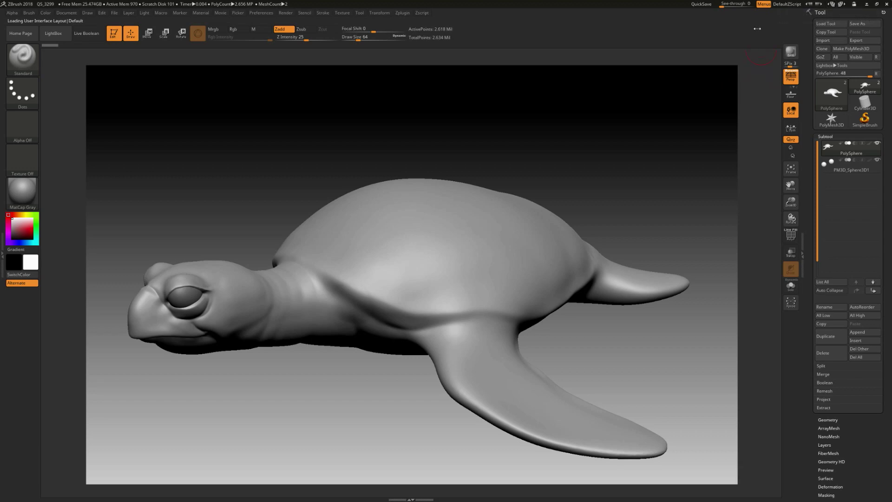
# Try the interface See-through setting and leave it at 0, and inspect the turtle's shell and eye up close
pyautogui.moveTo(724, 5)
pyautogui.mouseDown()
pyautogui.moveTo(762, 7)
pyautogui.moveTo(721, 4)
pyautogui.mouseUp()
pyautogui.moveTo(676, 142)
pyautogui.mouseDown()
pyautogui.moveTo(670, 155)
pyautogui.moveTo(664, 149)
pyautogui.moveTo(662, 176)
pyautogui.moveTo(641, 144)
pyautogui.moveTo(623, 141)
pyautogui.moveTo(668, 239)
pyautogui.moveTo(693, 209)
pyautogui.moveTo(688, 186)
pyautogui.mouseUp()
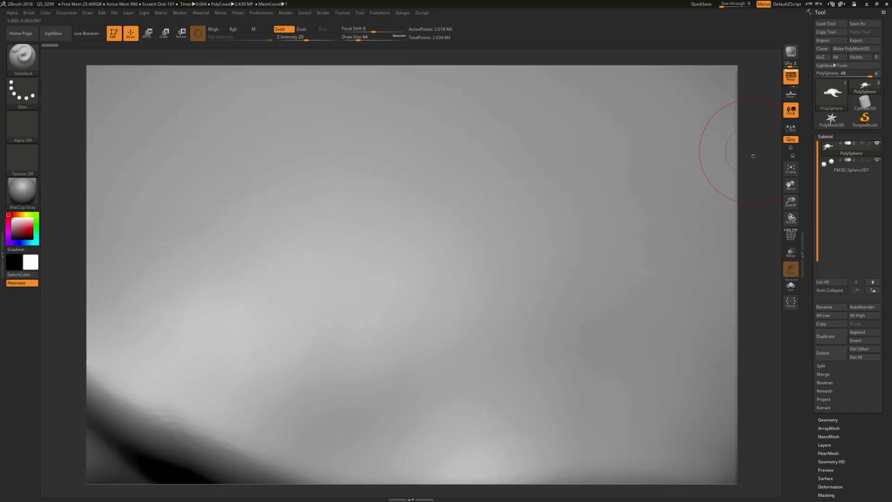
pyautogui.moveTo(762, 70)
pyautogui.mouseDown()
pyautogui.moveTo(766, 105)
pyautogui.moveTo(775, 85)
pyautogui.mouseUp()
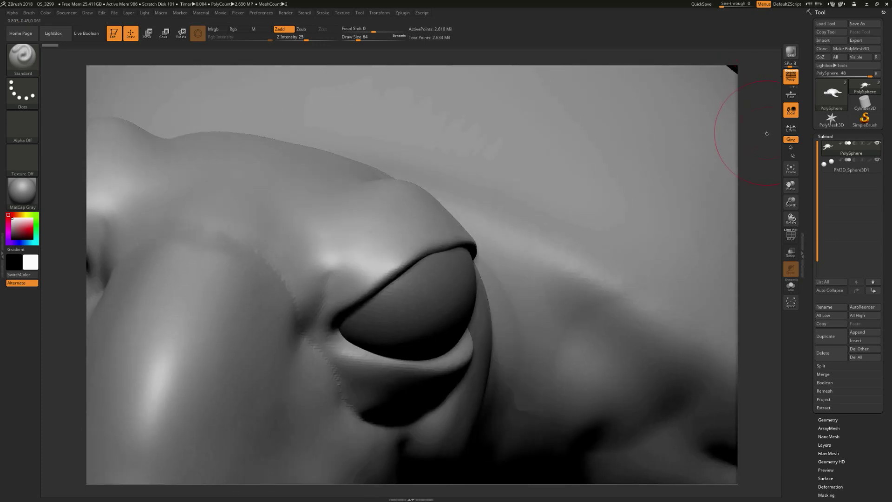
pyautogui.keyDown('alt'); pyautogui.moveTo(758, 123); pyautogui.dragTo(612, 154); pyautogui.keyUp('alt')
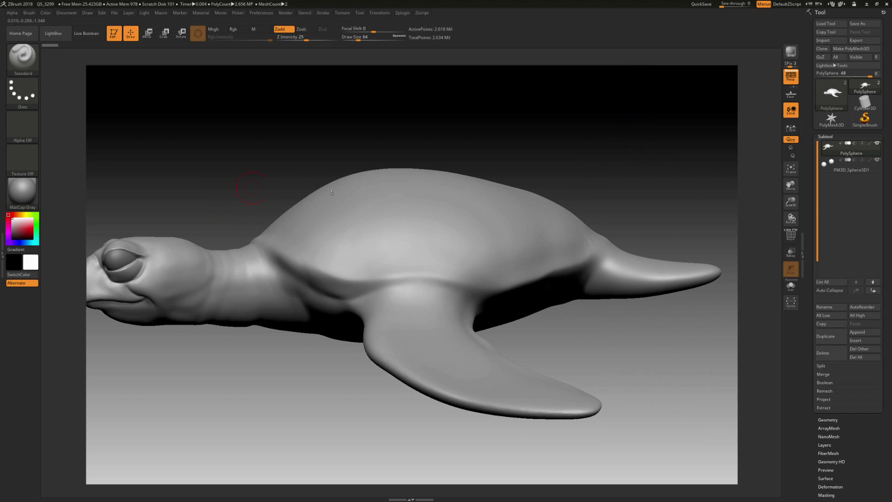
# Collapse and reopen the tray holding the Tool palette, and expand the tray holding the Material palette
pyautogui.click(802, 254)
pyautogui.moveTo(803, 254); pyautogui.dragTo(889, 265)
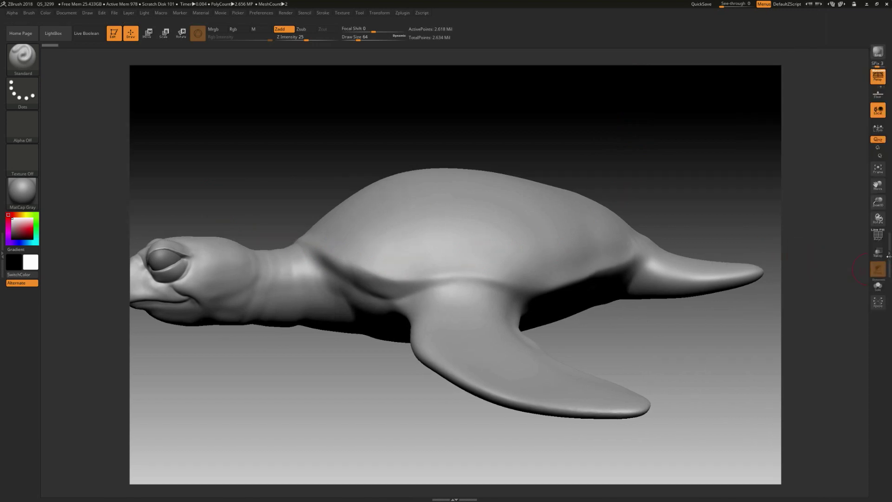
pyautogui.doubleClick(889, 256)
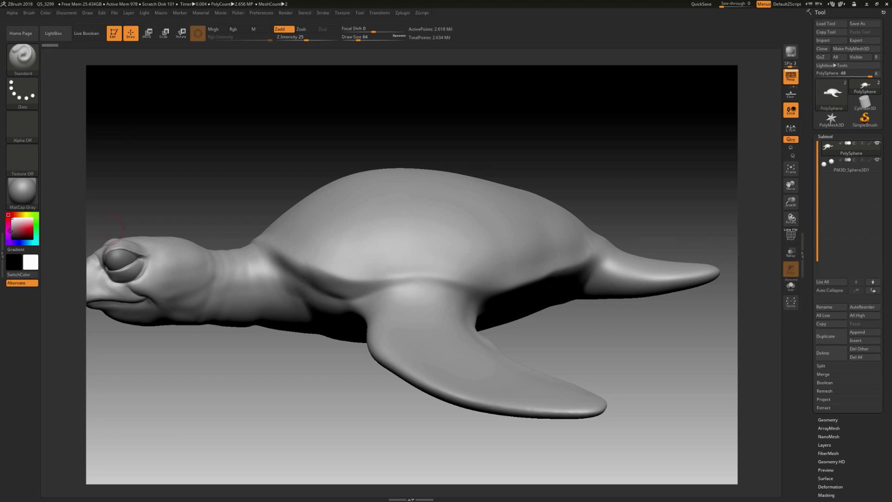
pyautogui.click(2, 254)
pyautogui.doubleClick(3, 253)
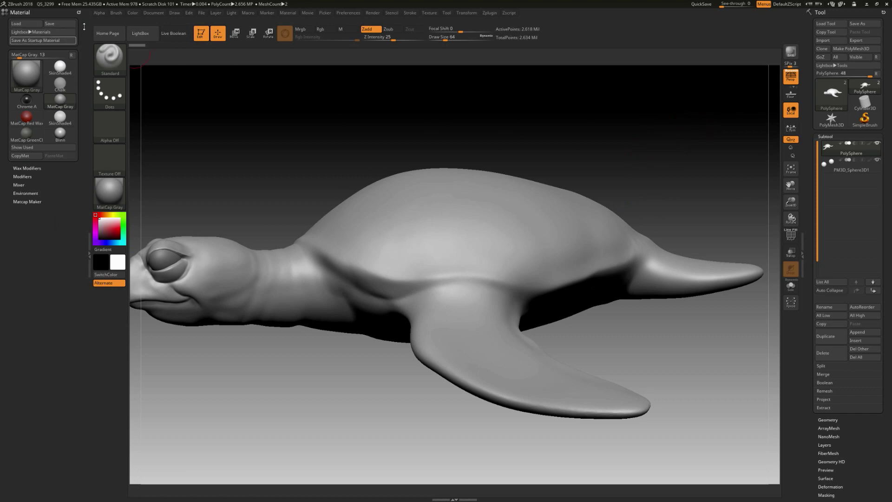
# Browse the Alpha, Color and neighbouring palettes, and dock the Tool palette in its side tray
pyautogui.click(99, 13)
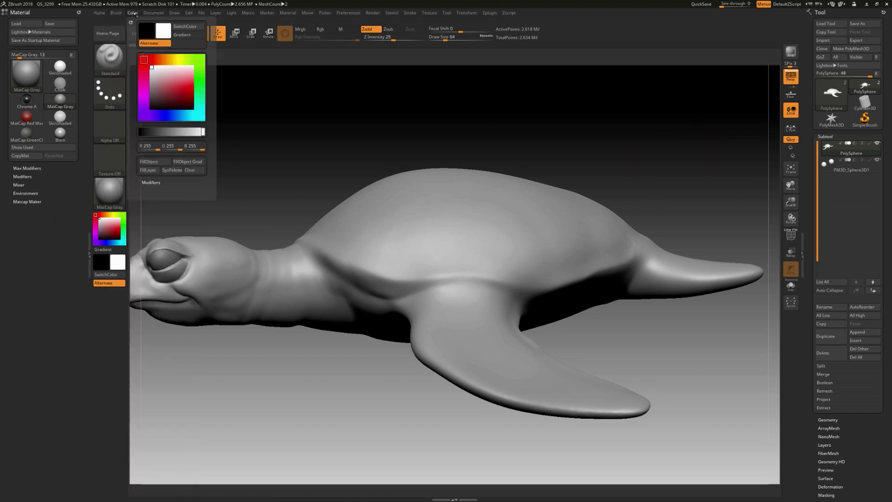
pyautogui.moveTo(193, 14)
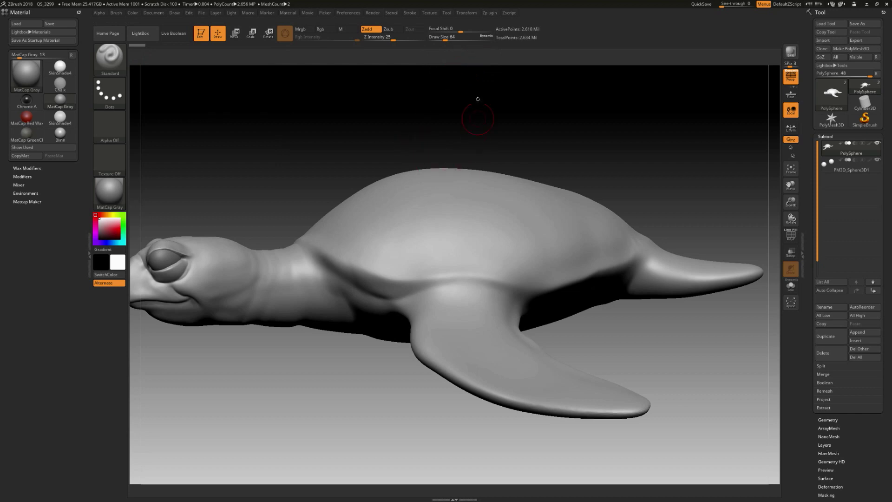
pyautogui.click(447, 13)
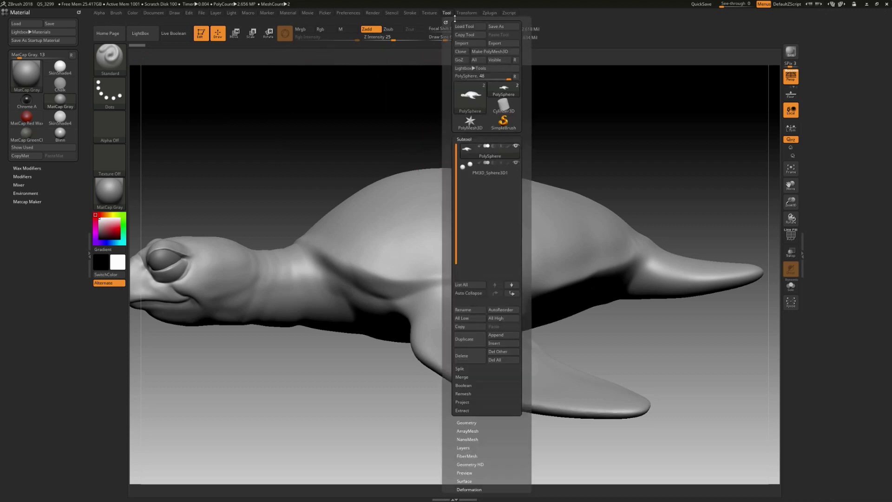
pyautogui.moveTo(445, 22); pyautogui.dragTo(873, 77)
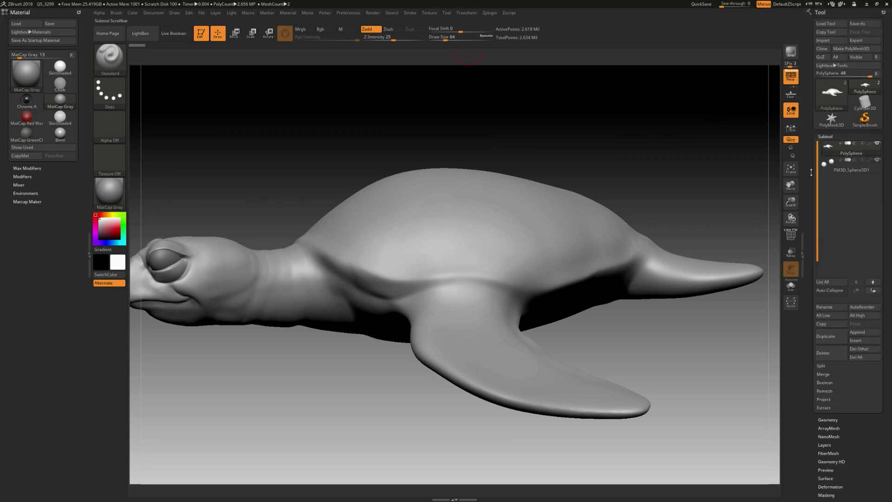
# Examine the Geometry, NanoMesh, Layers and FiberMesh sections of the Tool palette one after another
pyautogui.moveTo(813, 158); pyautogui.dragTo(817, 80)
pyautogui.click(828, 157)
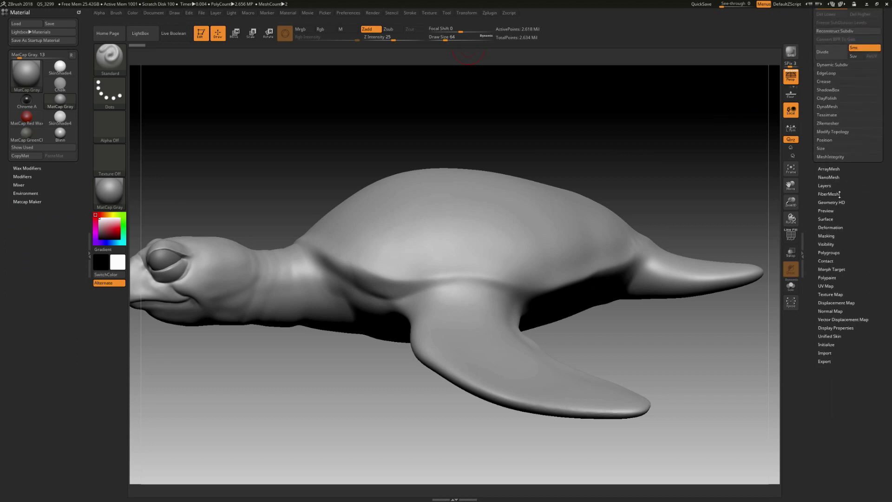
pyautogui.click(834, 244)
pyautogui.moveTo(850, 261); pyautogui.dragTo(860, 287)
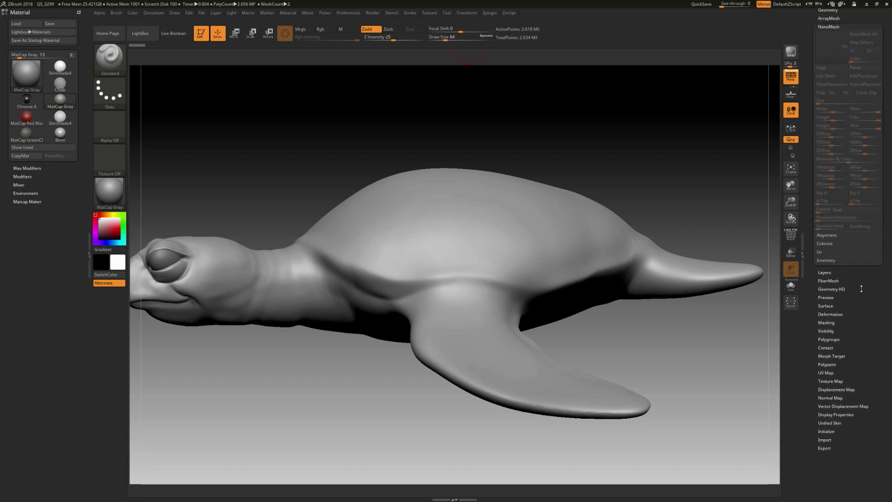
pyautogui.click(825, 272)
pyautogui.scroll(5, 867, 245)
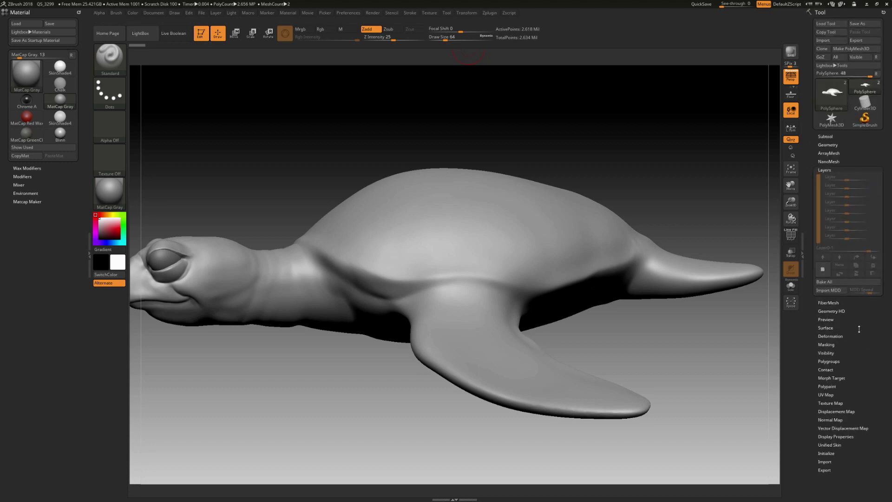
pyautogui.click(832, 304)
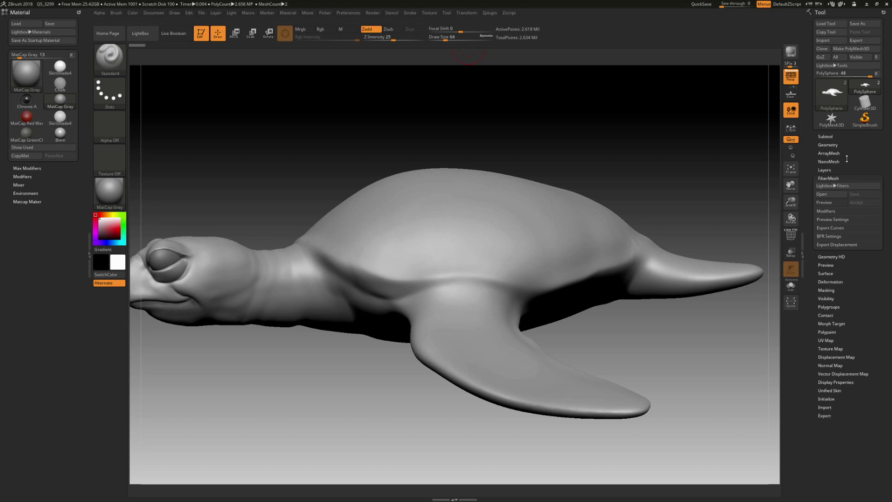
# Expand the Subtool and Geometry sections of the Tool palette together, keeping both open
pyautogui.click(830, 136)
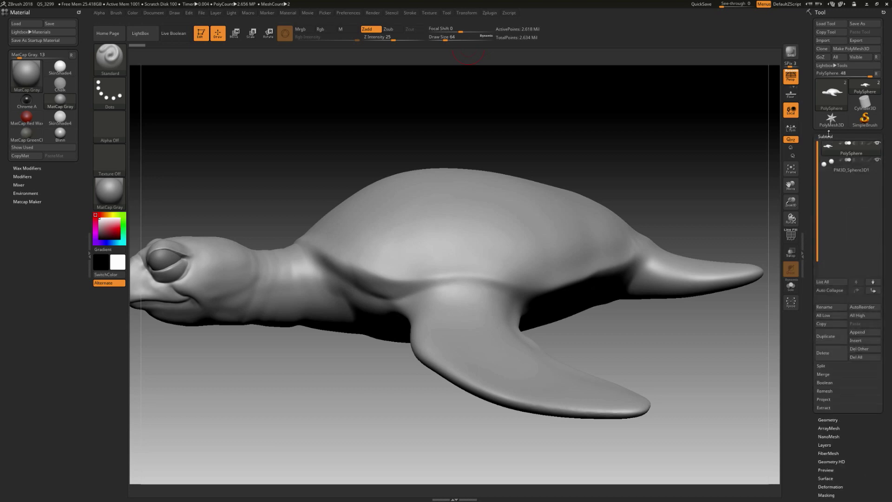
pyautogui.click(829, 419)
pyautogui.moveTo(808, 376); pyautogui.dragTo(814, 291)
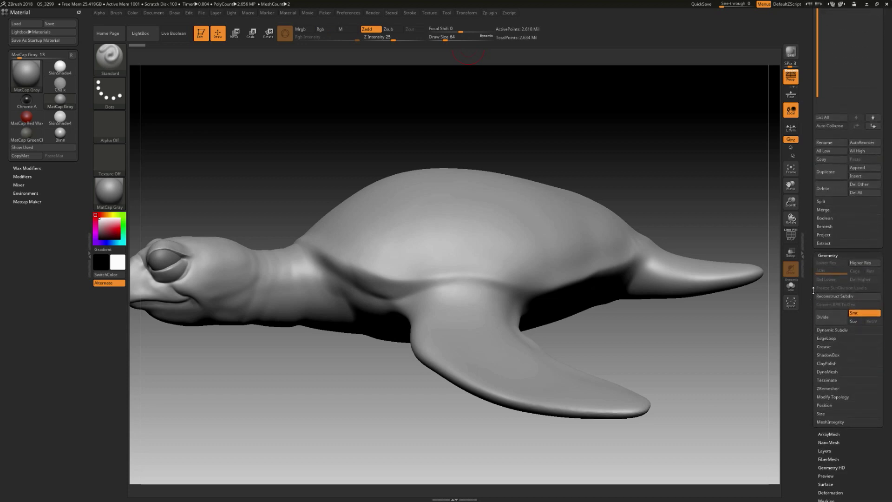
pyautogui.moveTo(809, 232); pyautogui.dragTo(811, 324)
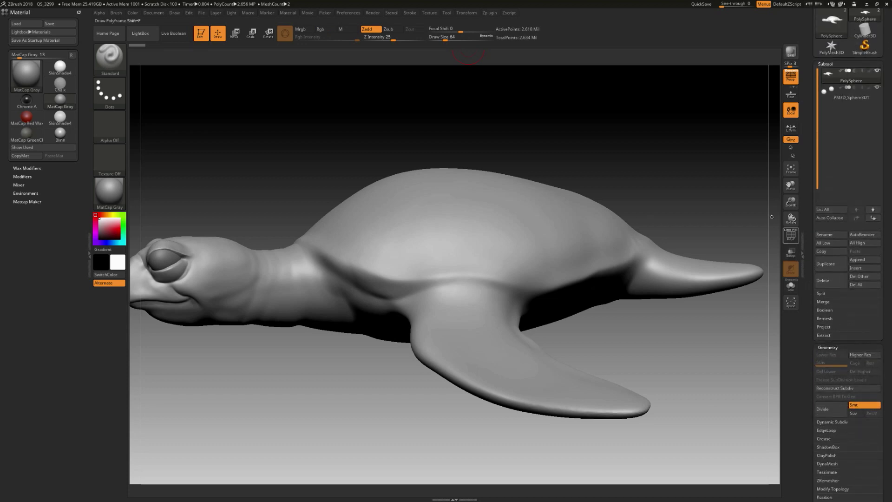
# Isolate the turtle's body in Solo mode and rename its subtool Body
pyautogui.moveTo(640, 176); pyautogui.dragTo(760, 104)
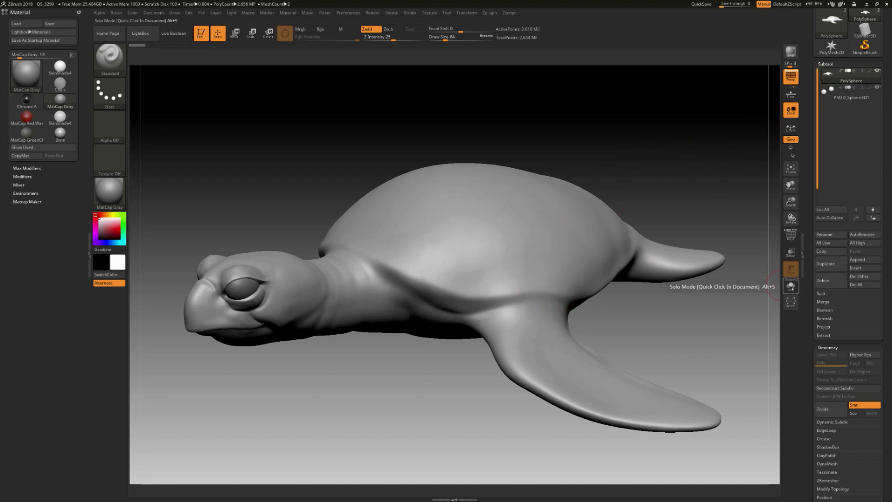
pyautogui.click(790, 285)
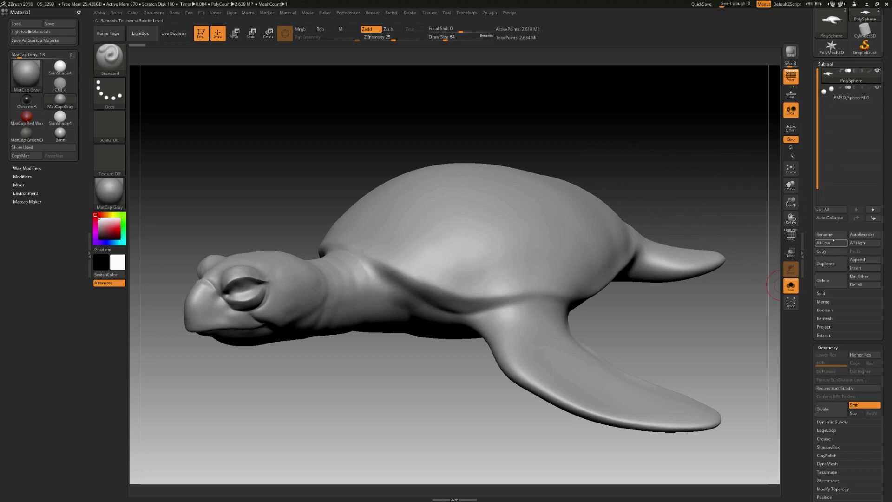
pyautogui.click(830, 235)
pyautogui.write('Body')
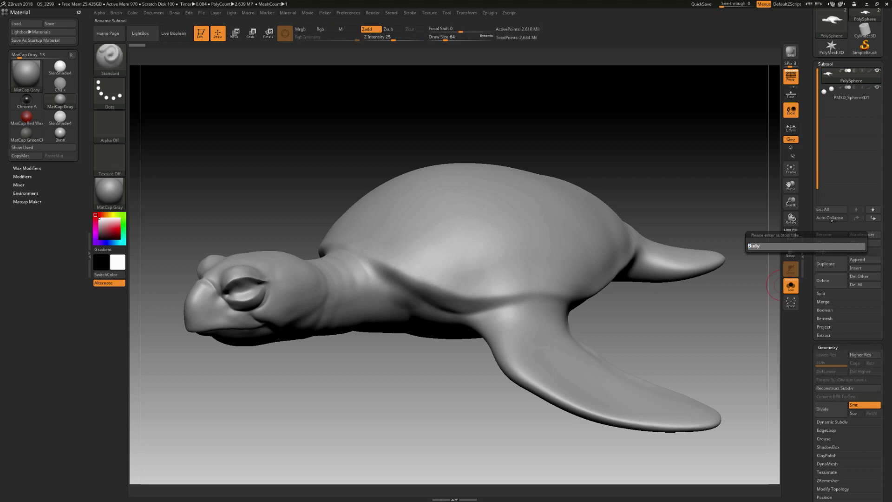
pyautogui.press('Return')
# Select the two-sphere subtool PM3D_Sphere3D1 and rename it Eyes
pyautogui.click(836, 93)
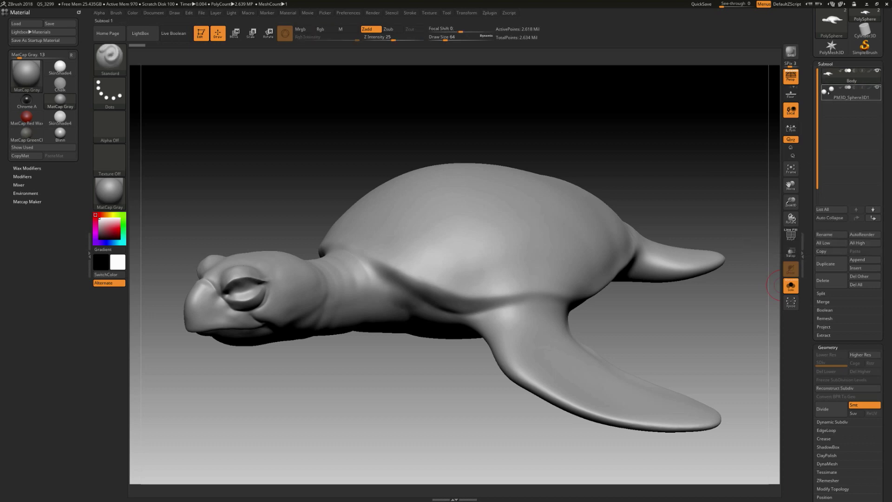
pyautogui.click(831, 235)
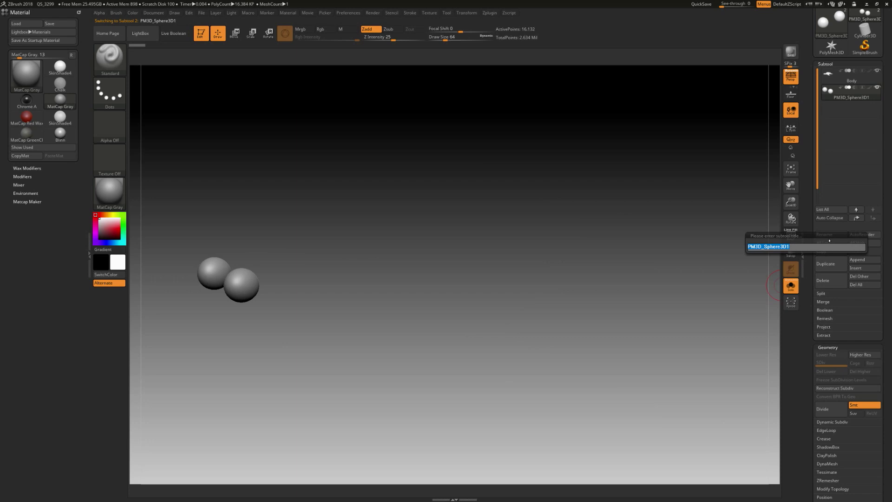
pyautogui.write('cyes')
pyautogui.press('Return')
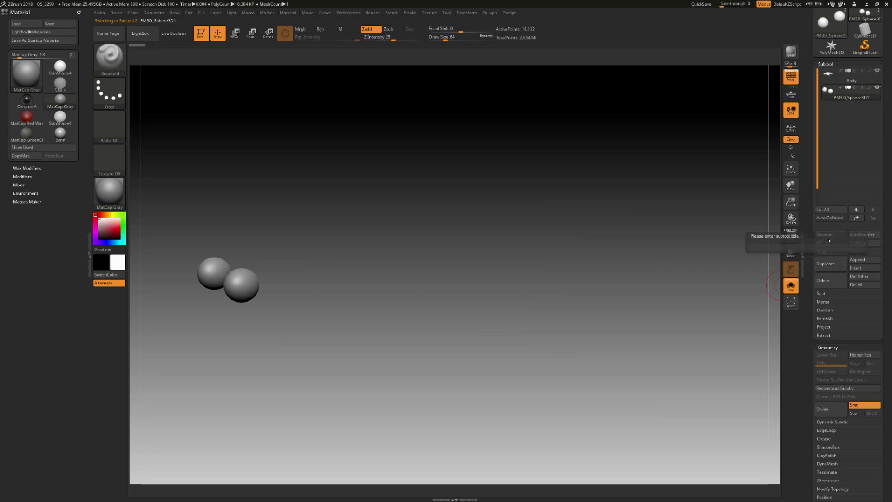
# Switch between the isolated Body and Eyes subtools, turn off Solo mode, and make Body the active subtool
pyautogui.click(831, 84)
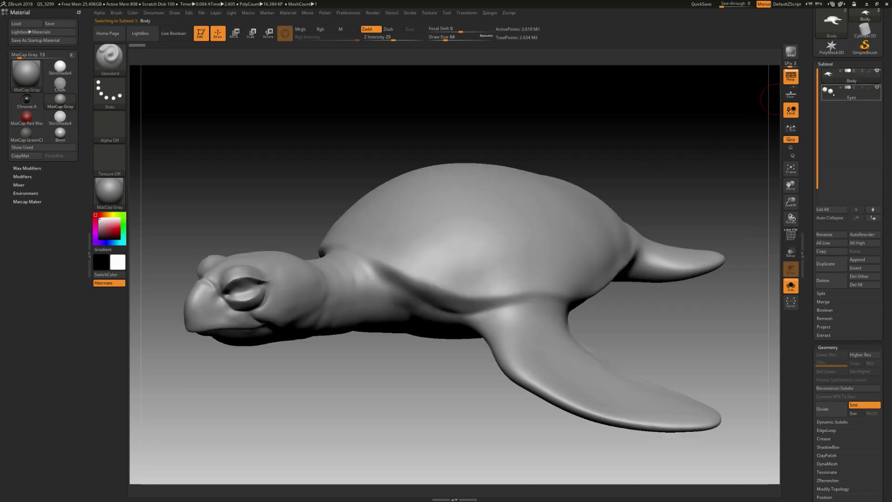
pyautogui.click(836, 92)
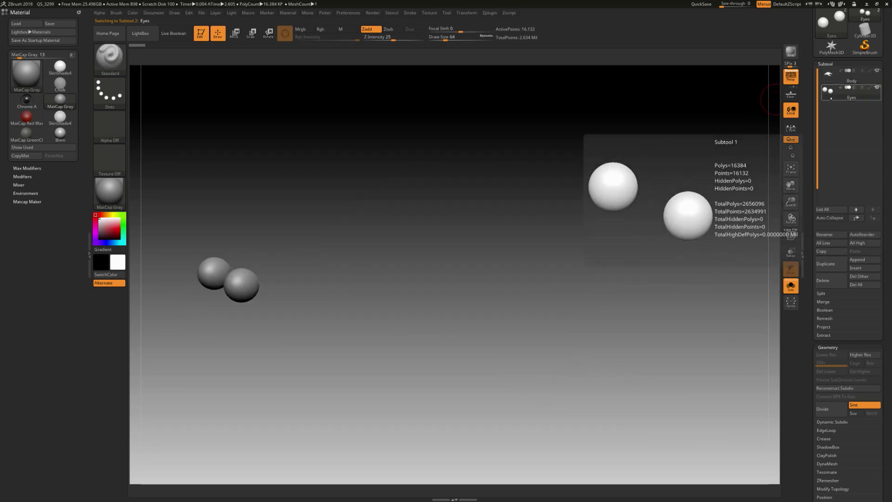
pyautogui.click(791, 286)
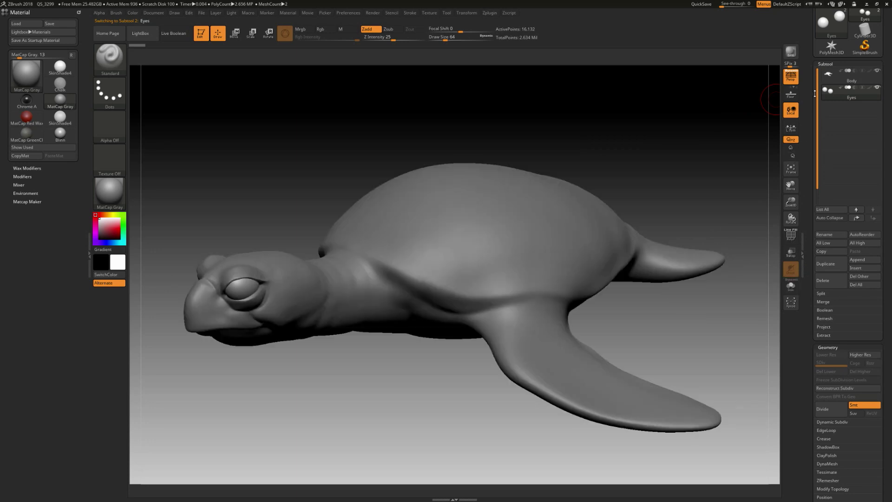
pyautogui.click(830, 81)
pyautogui.press('Down')
pyautogui.press('Up')
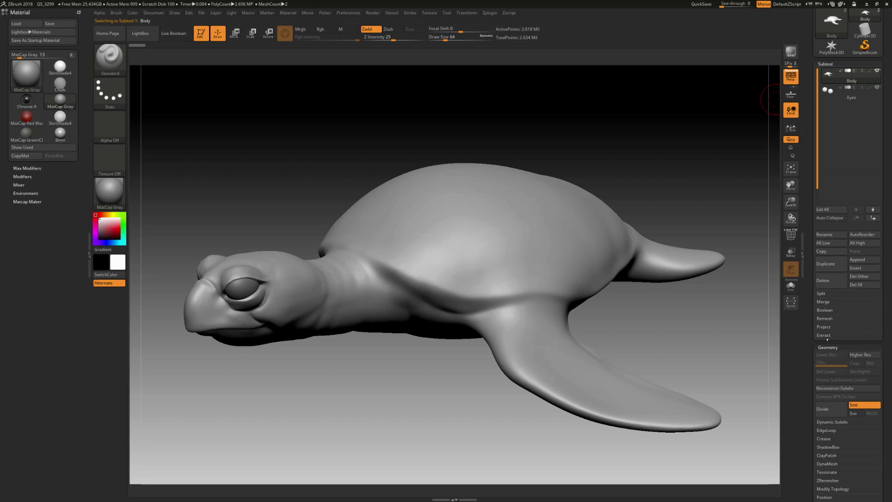
# Duplicate the Body subtool and use the Move gizmo to place the copy behind the original turtle
pyautogui.click(825, 264)
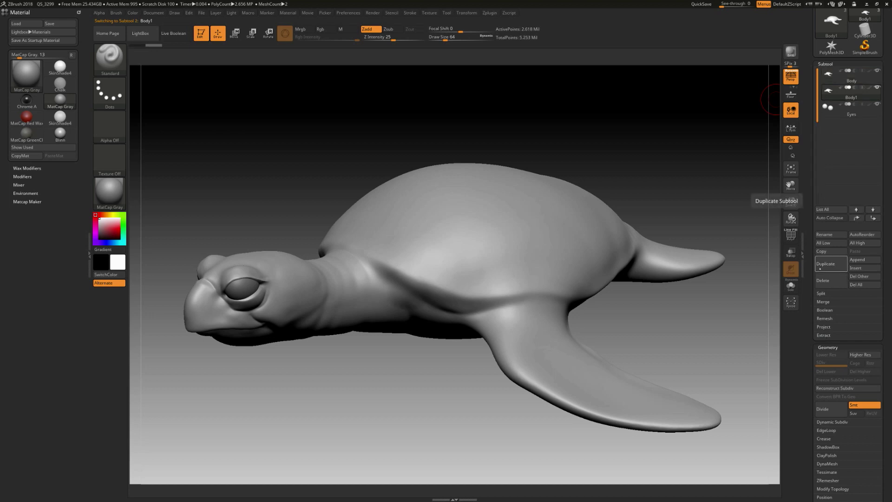
pyautogui.click(234, 32)
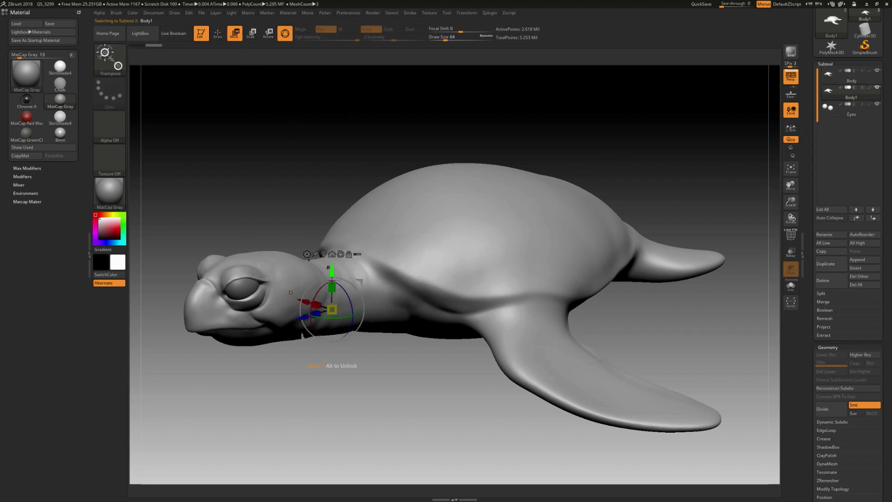
pyautogui.moveTo(332, 274); pyautogui.dragTo(497, 215)
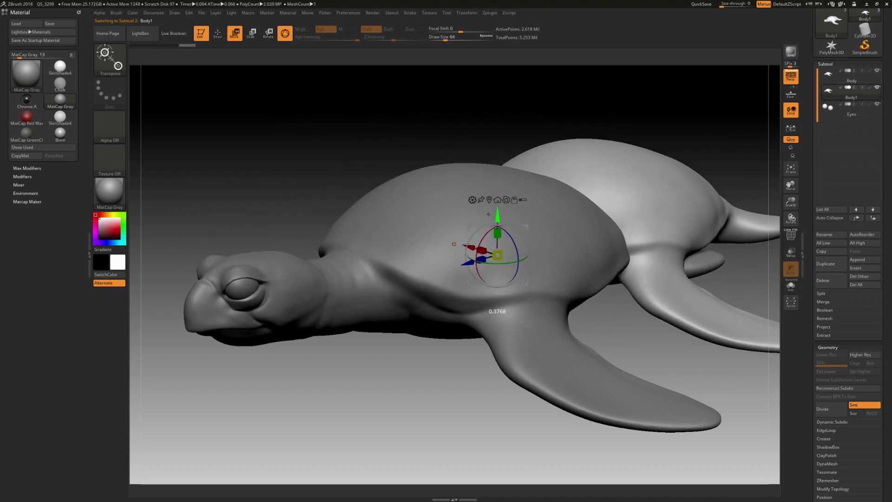
pyautogui.moveTo(428, 407)
pyautogui.mouseDown()
pyautogui.moveTo(412, 392)
pyautogui.moveTo(388, 408)
pyautogui.moveTo(406, 427)
pyautogui.moveTo(425, 412)
pyautogui.mouseUp()
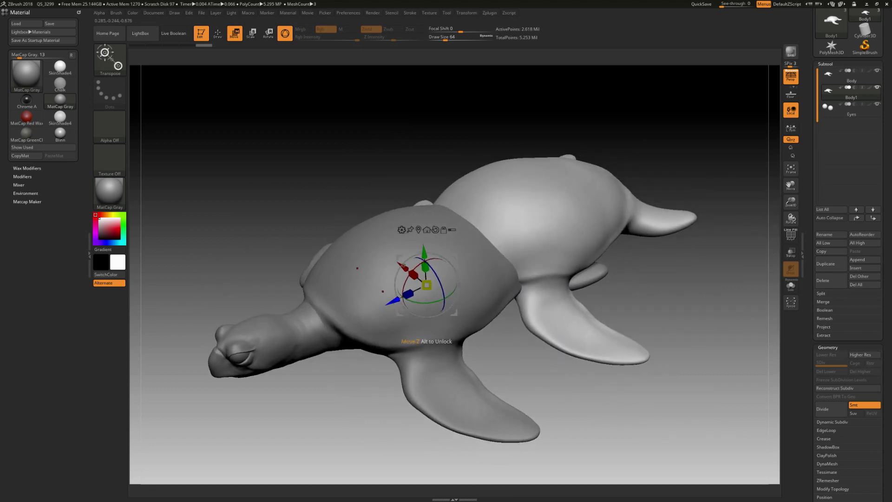
pyautogui.moveTo(390, 306); pyautogui.dragTo(355, 326)
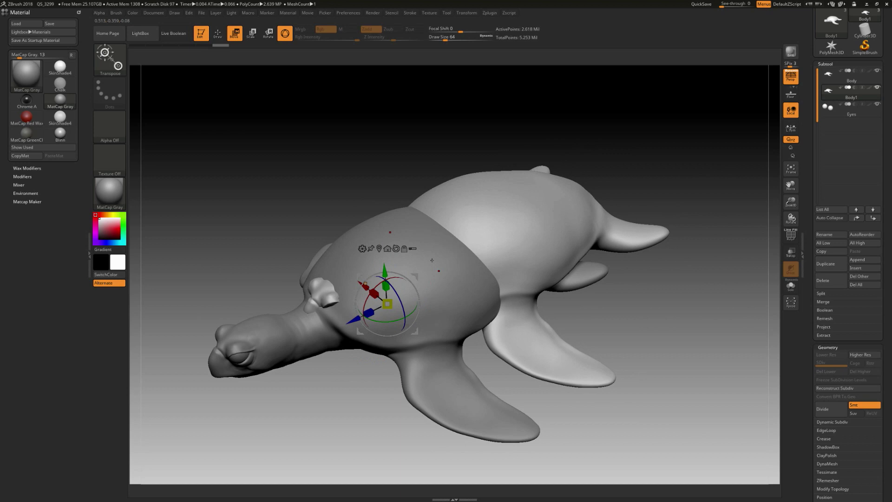
# Delete the duplicate Body1 subtool, accepting that it cannot be undone, and make the original Body subtool active
pyautogui.moveTo(385, 273); pyautogui.dragTo(386, 285)
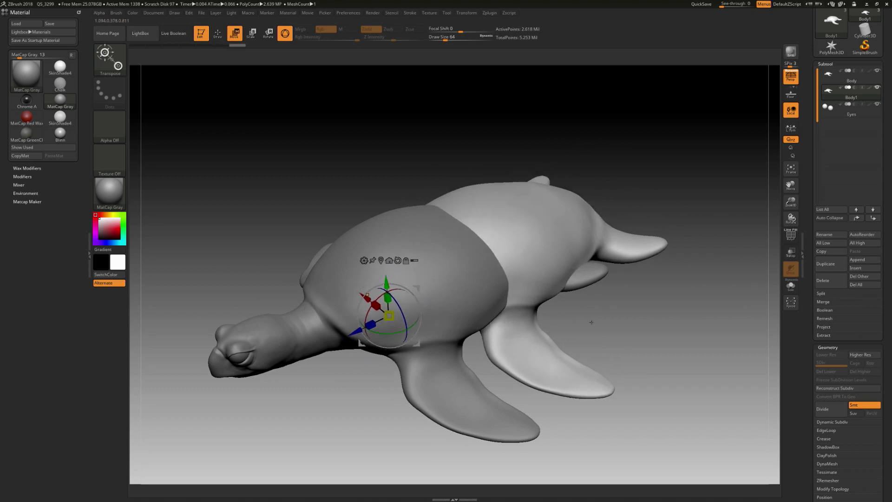
pyautogui.moveTo(591, 322); pyautogui.dragTo(620, 332)
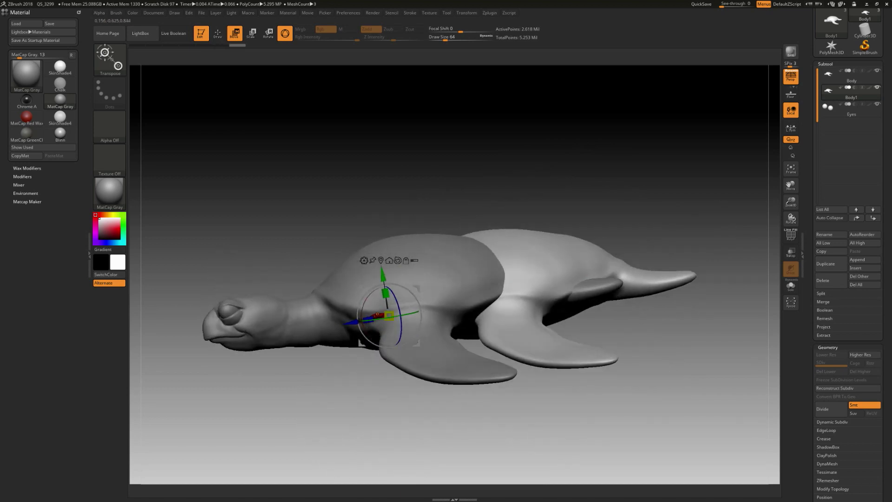
pyautogui.click(829, 286)
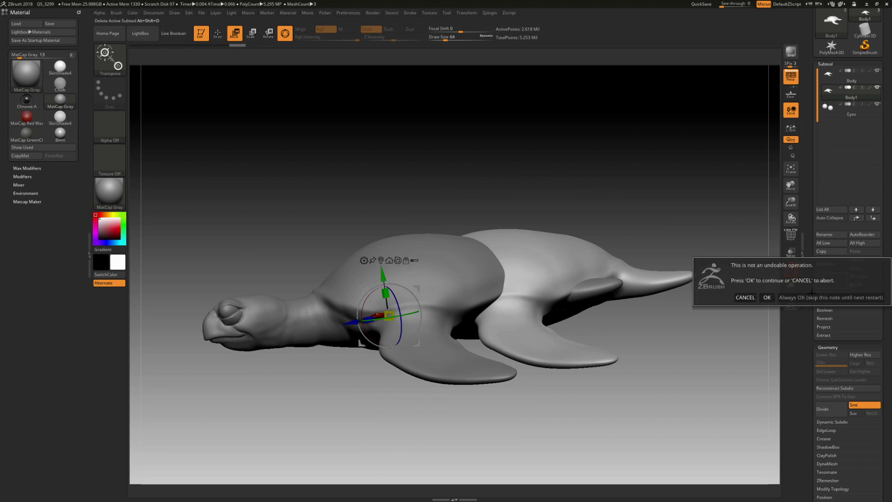
pyautogui.click(767, 298)
pyautogui.moveTo(646, 225); pyautogui.dragTo(734, 233)
pyautogui.click(850, 75)
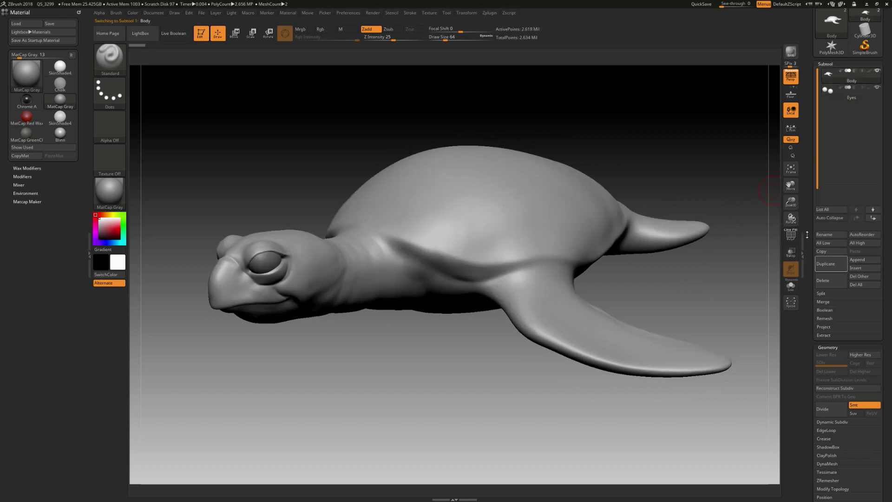
# Look through the Tool palette's sections and expand the Geometry section
pyautogui.scroll(-10, 827, 241)
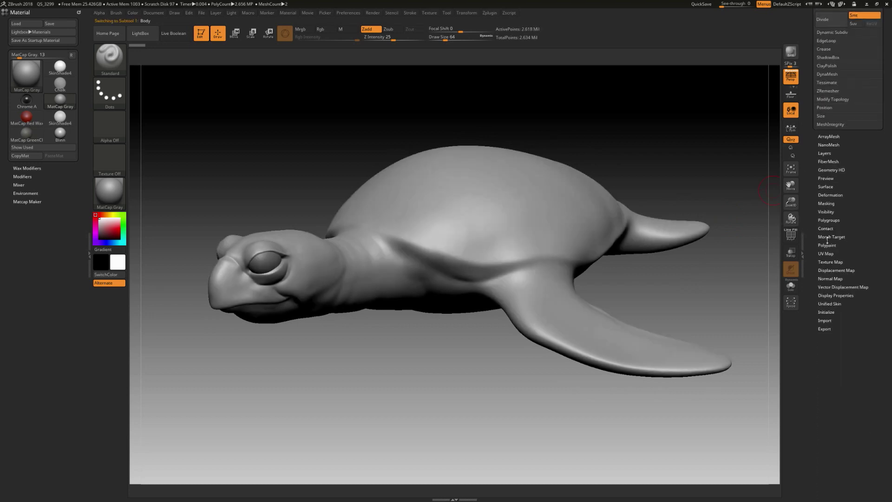
pyautogui.scroll(5, 827, 240)
pyautogui.click(831, 133)
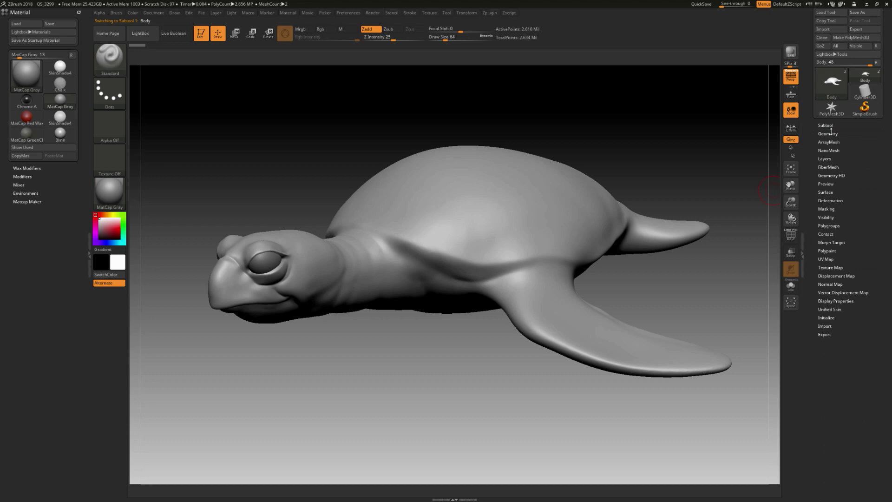
pyautogui.click(832, 133)
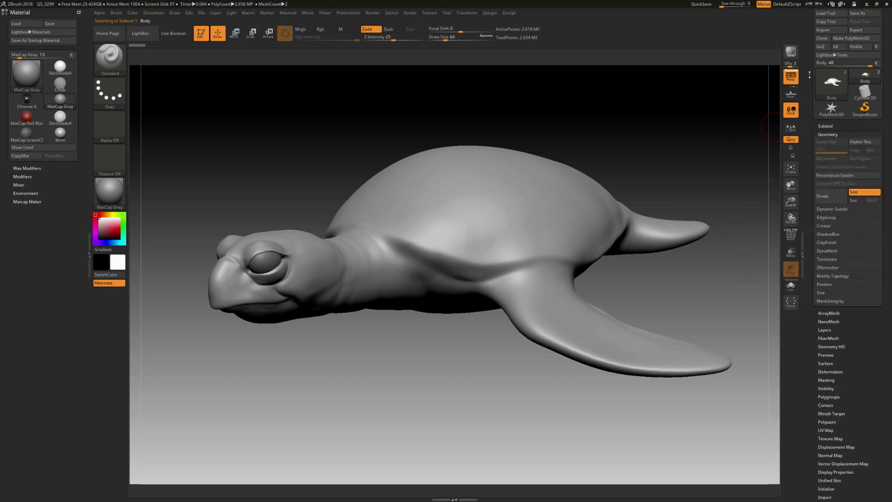
# Try the SBend deformation on the turtle's body, undo it, and go back to the Subtool list
pyautogui.click(830, 372)
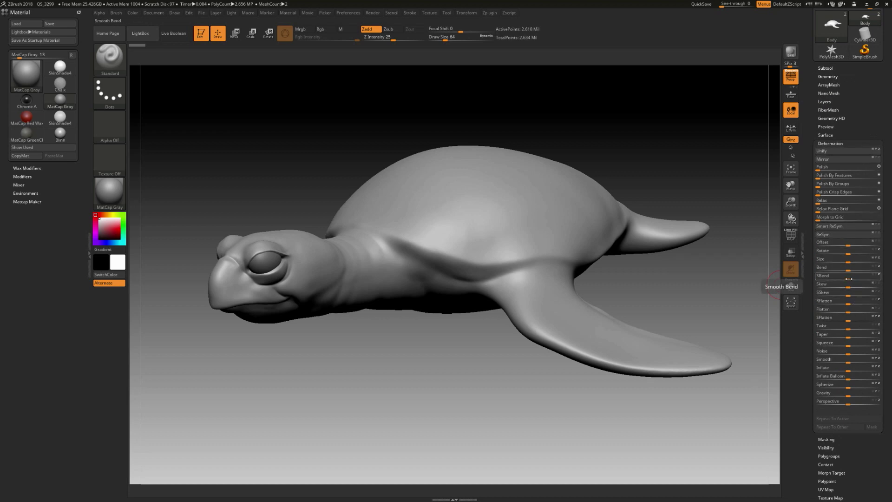
pyautogui.moveTo(848, 278)
pyautogui.mouseDown()
pyautogui.moveTo(859, 277)
pyautogui.moveTo(837, 274)
pyautogui.moveTo(857, 269)
pyautogui.moveTo(837, 258)
pyautogui.moveTo(849, 261)
pyautogui.moveTo(855, 285)
pyautogui.moveTo(882, 285)
pyautogui.moveTo(835, 276)
pyautogui.mouseUp()
pyautogui.hotkey('ctrl', 'z')
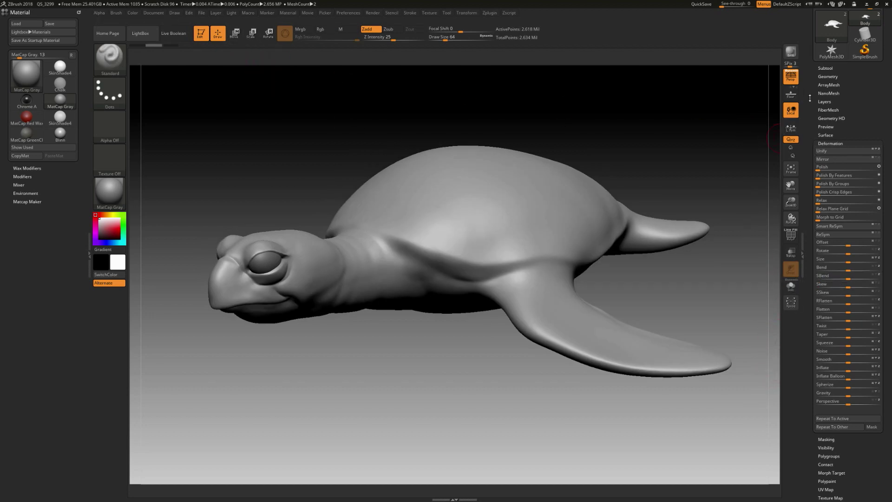
pyautogui.click(825, 68)
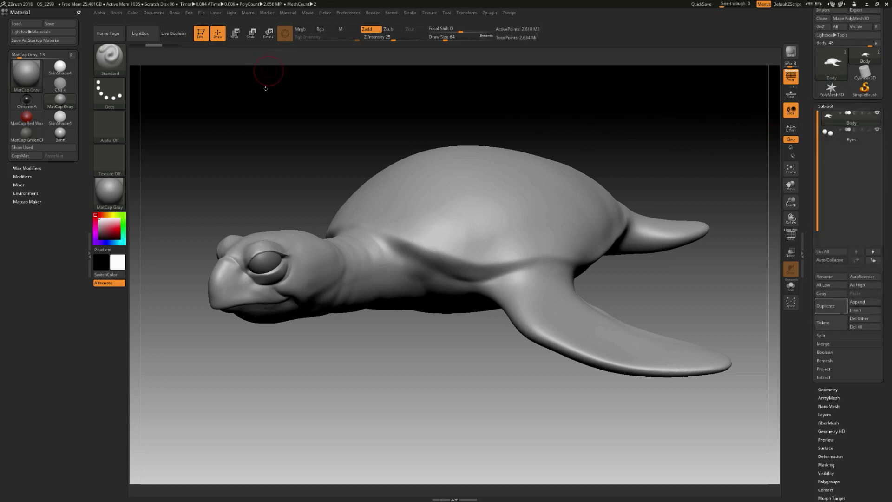
# Try transforming the Body subtool along single axes with the Move gizmo, undoing each change
pyautogui.click(235, 33)
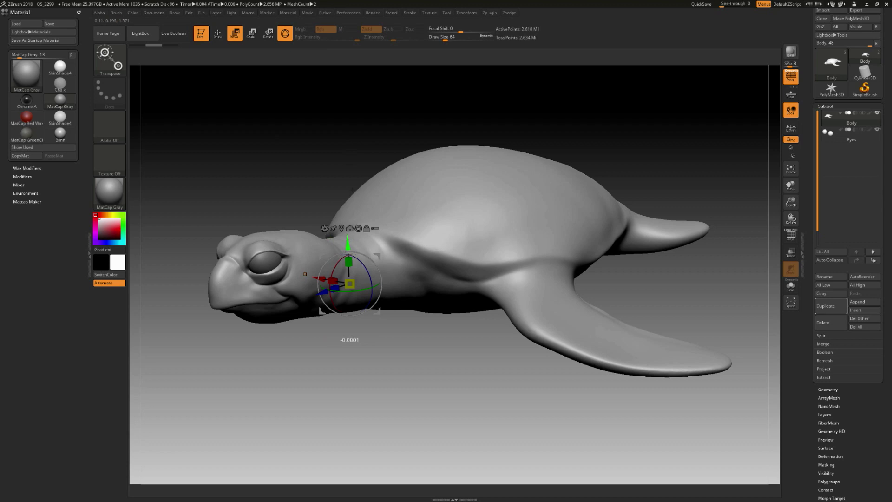
pyautogui.moveTo(353, 189)
pyautogui.mouseDown()
pyautogui.moveTo(353, 176)
pyautogui.moveTo(352, 206)
pyautogui.mouseUp()
pyautogui.hotkey('ctrl', 'z')
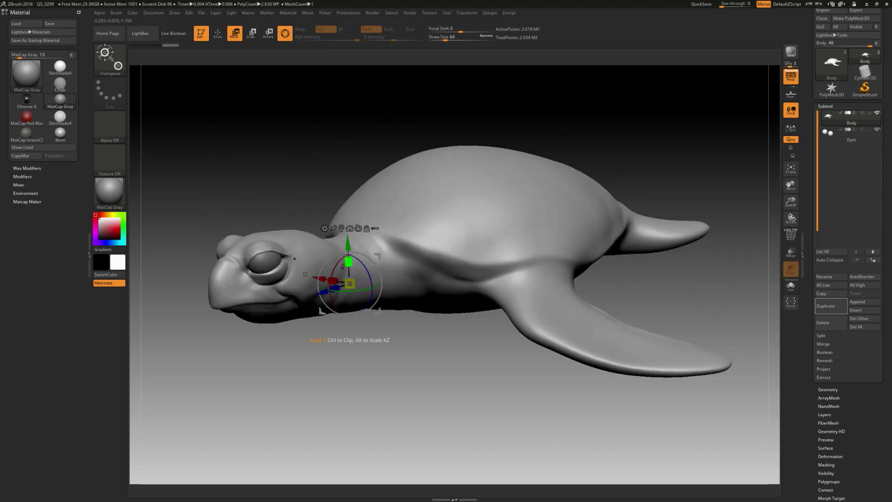
pyautogui.moveTo(335, 266); pyautogui.dragTo(358, 273)
pyautogui.hotkey('ctrl', 'z')
pyautogui.hotkey('ctrl', 'z')
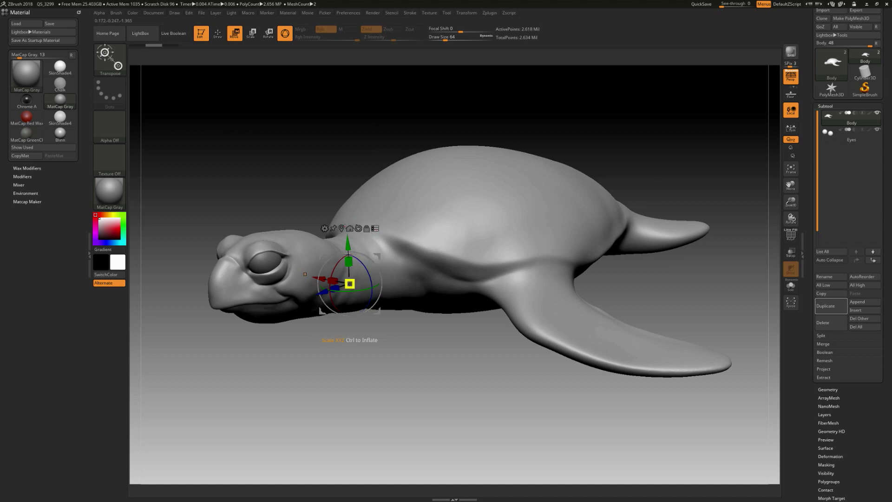
# Try scaling the Body subtool uniformly with the gizmo, undo it, and return to Draw mode
pyautogui.moveTo(354, 282); pyautogui.dragTo(374, 209)
pyautogui.hotkey('ctrl', 'z')
pyautogui.hotkey('ctrl', 'z')
pyautogui.hotkey('ctrl', 'z')
pyautogui.click(218, 33)
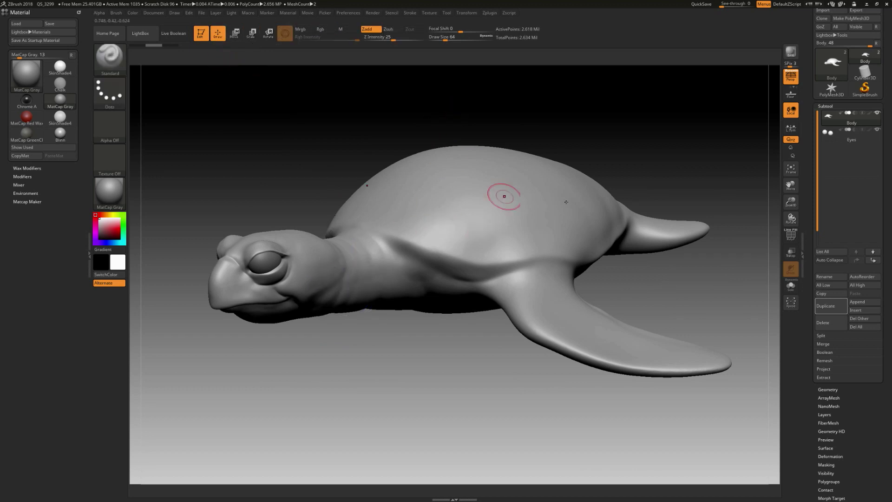
# Enlarge the sculpting brush, leave Edit mode, and set the Draw Size to 197
pyautogui.moveTo(668, 159); pyautogui.dragTo(640, 168)
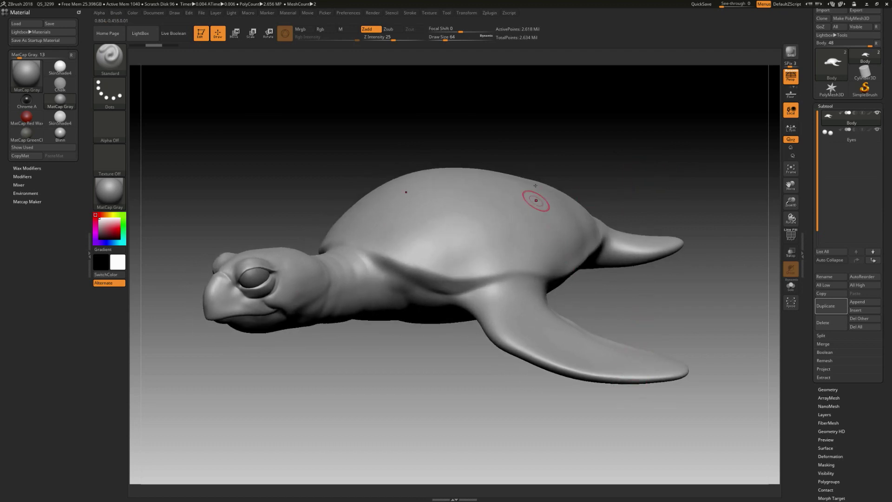
pyautogui.press('s')
pyautogui.moveTo(486, 283); pyautogui.dragTo(496, 282)
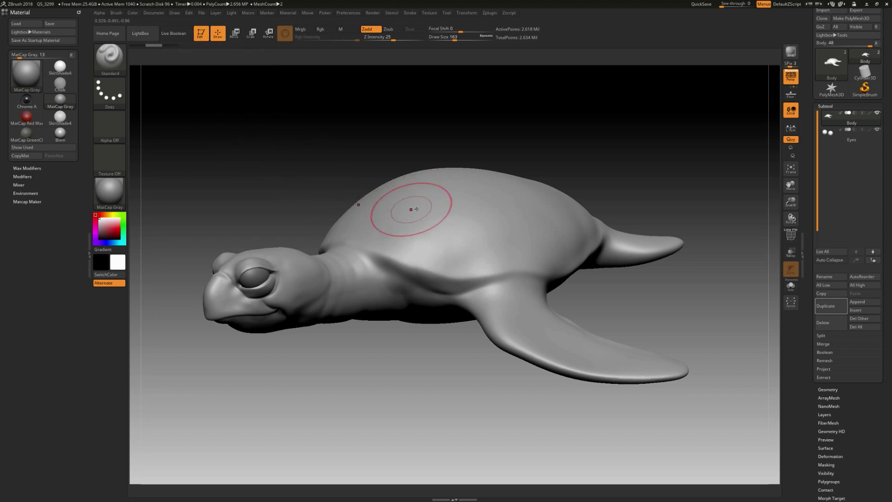
pyautogui.click(201, 34)
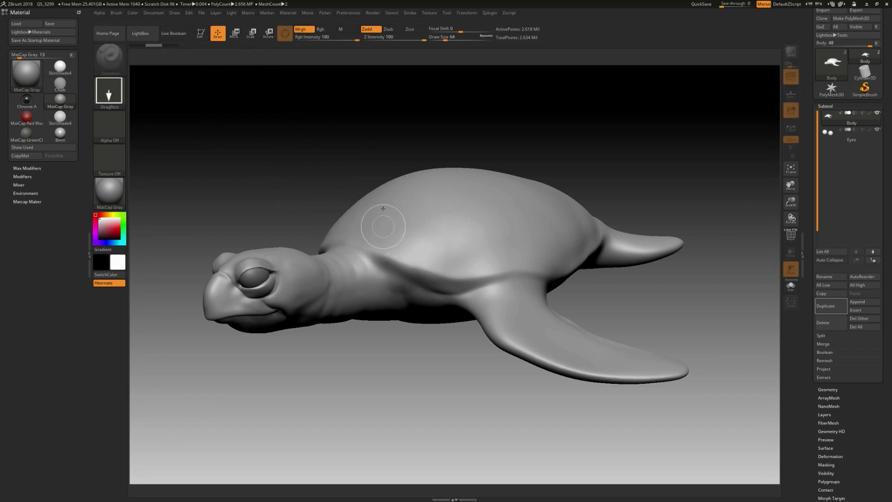
pyautogui.press('s')
pyautogui.moveTo(408, 228); pyautogui.dragTo(422, 227)
# Draw many overlapping turtle copies of varying size and orientation across the canvas outside Edit mode
pyautogui.moveTo(557, 194)
pyautogui.mouseDown()
pyautogui.moveTo(537, 257)
pyautogui.moveTo(530, 251)
pyautogui.mouseUp()
pyautogui.moveTo(401, 221); pyautogui.dragTo(392, 261)
pyautogui.moveTo(340, 277); pyautogui.dragTo(354, 332)
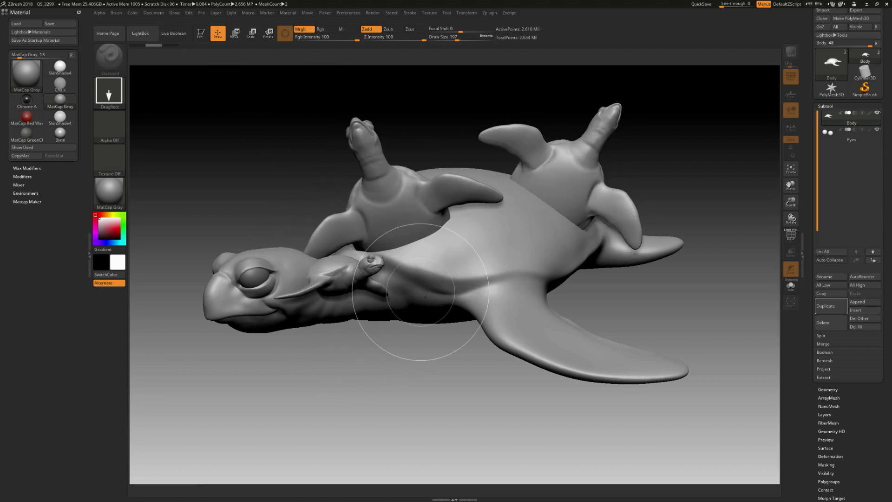
pyautogui.moveTo(419, 293); pyautogui.dragTo(421, 327)
pyautogui.moveTo(528, 324); pyautogui.dragTo(501, 367)
pyautogui.moveTo(488, 243); pyautogui.dragTo(464, 272)
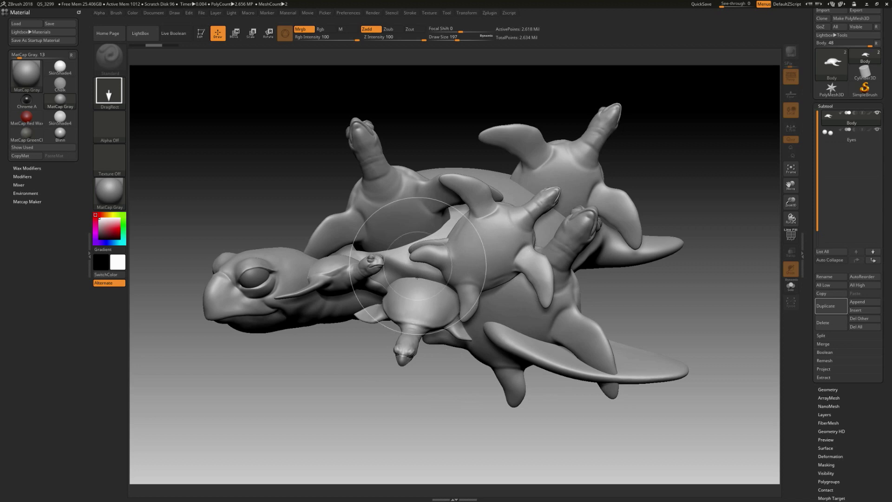
pyautogui.moveTo(405, 264); pyautogui.dragTo(400, 291)
pyautogui.moveTo(265, 303)
pyautogui.mouseDown()
pyautogui.moveTo(272, 336)
pyautogui.moveTo(298, 278)
pyautogui.moveTo(410, 196)
pyautogui.moveTo(429, 216)
pyautogui.mouseUp()
pyautogui.moveTo(549, 219); pyautogui.dragTo(559, 318)
pyautogui.moveTo(596, 367)
pyautogui.mouseDown()
pyautogui.moveTo(637, 405)
pyautogui.moveTo(602, 425)
pyautogui.mouseUp()
pyautogui.moveTo(593, 289); pyautogui.dragTo(639, 269)
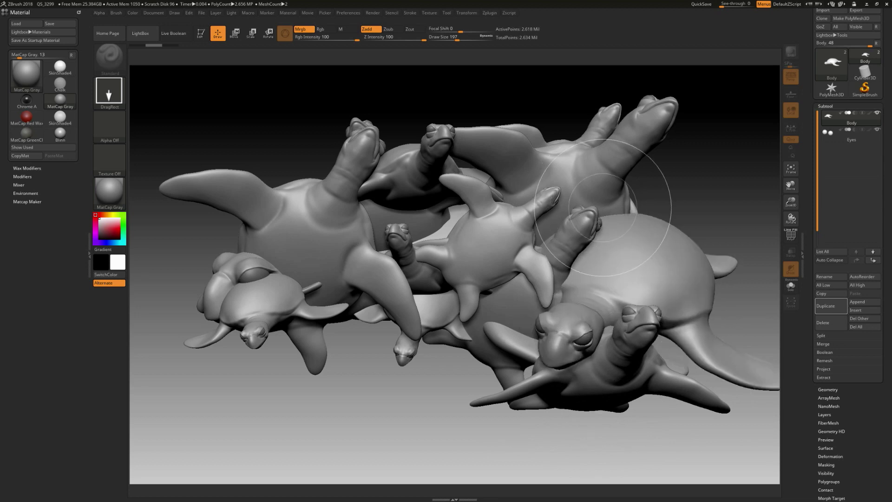
pyautogui.moveTo(605, 207); pyautogui.dragTo(574, 289)
pyautogui.moveTo(467, 153); pyautogui.dragTo(438, 226)
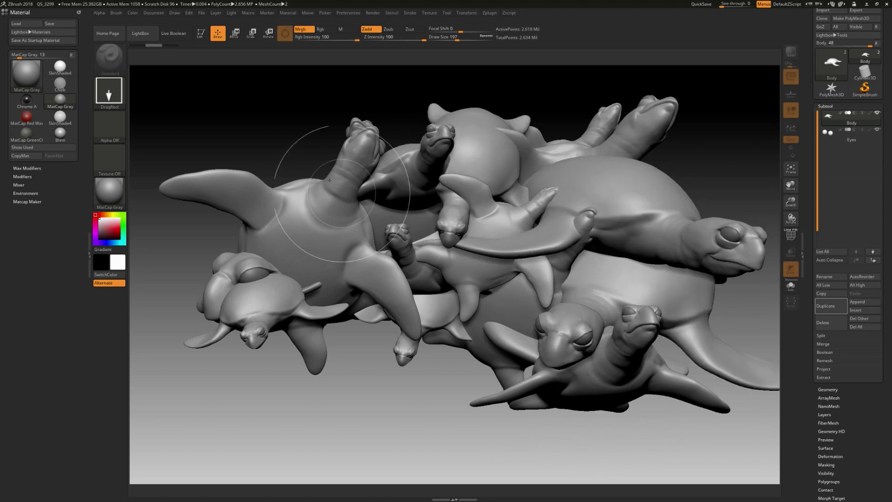
pyautogui.moveTo(311, 161); pyautogui.dragTo(329, 270)
pyautogui.moveTo(284, 217); pyautogui.dragTo(330, 271)
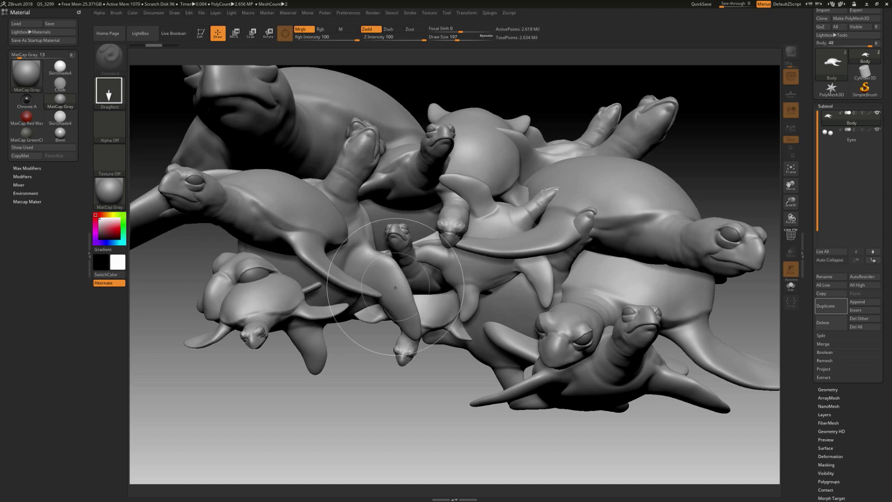
pyautogui.moveTo(395, 289); pyautogui.dragTo(389, 346)
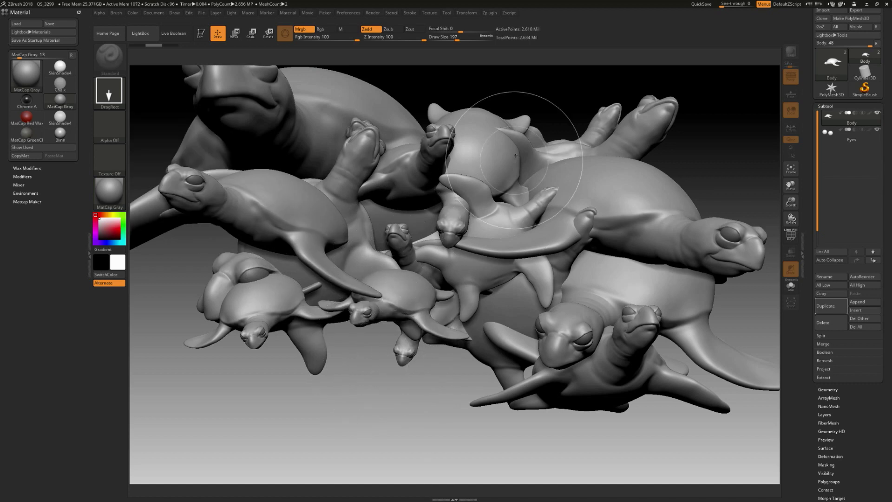
pyautogui.moveTo(515, 205)
pyautogui.mouseDown()
pyautogui.moveTo(613, 153)
pyautogui.moveTo(657, 110)
pyautogui.mouseUp()
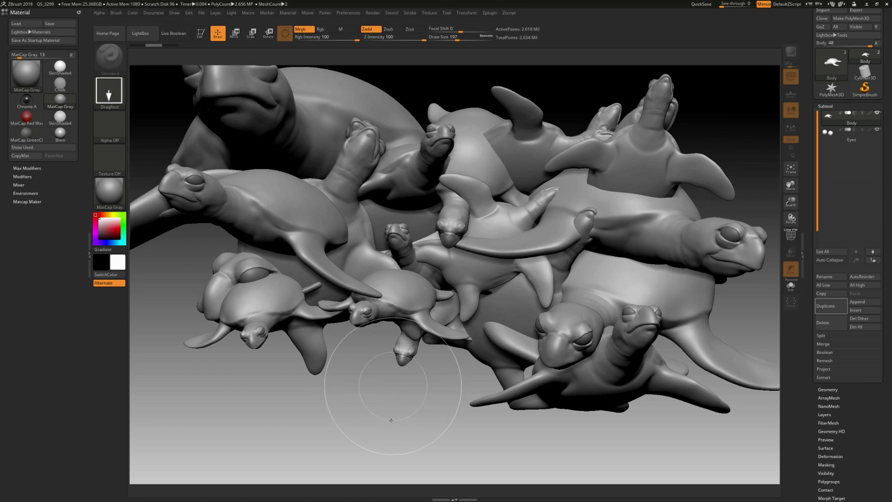
pyautogui.moveTo(350, 311); pyautogui.dragTo(346, 405)
pyautogui.moveTo(230, 341); pyautogui.dragTo(235, 411)
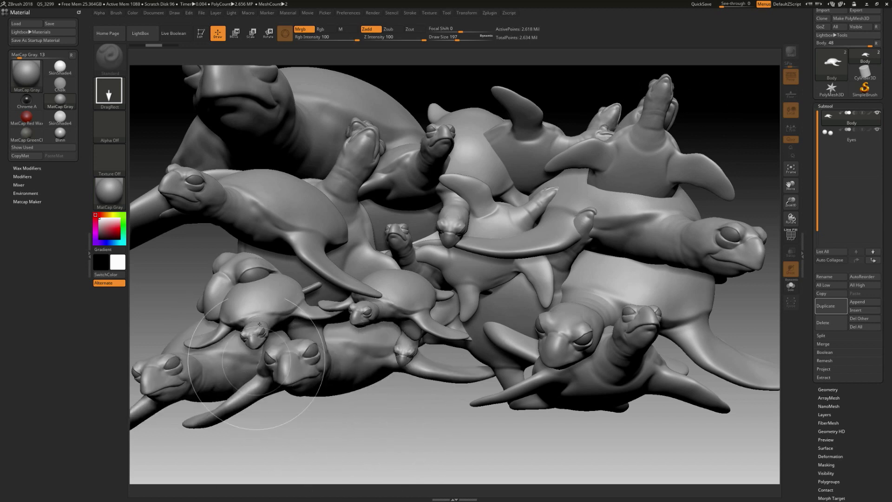
pyautogui.moveTo(217, 272); pyautogui.dragTo(260, 270)
pyautogui.moveTo(460, 371); pyautogui.dragTo(490, 384)
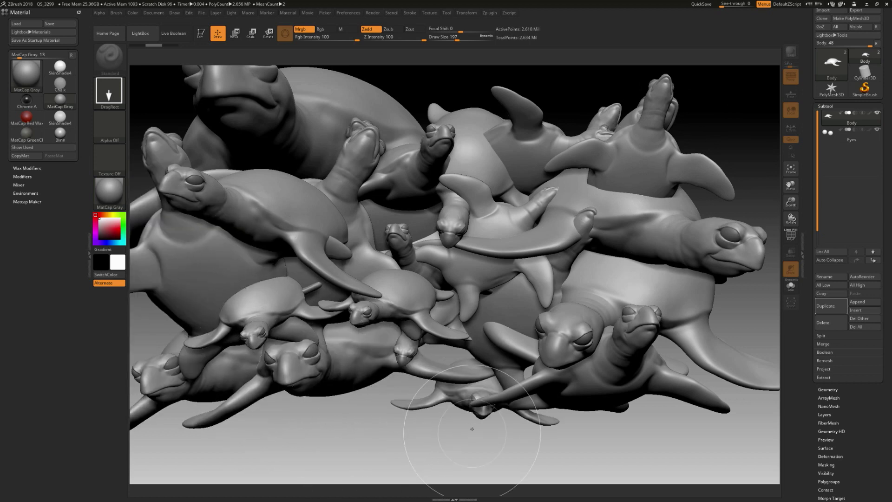
pyautogui.moveTo(667, 297); pyautogui.dragTo(692, 284)
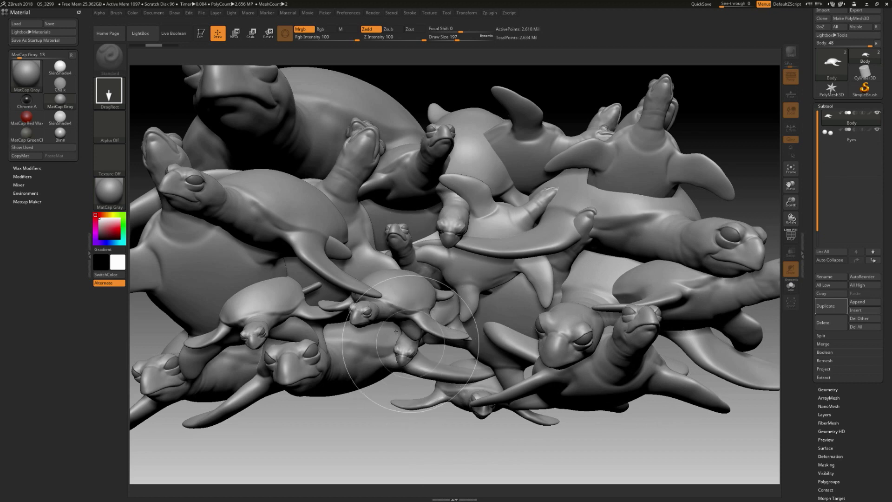
# Clear all turtles from the canvas and draw a single new one, editable and turned to a three-quarter view
pyautogui.click(217, 14)
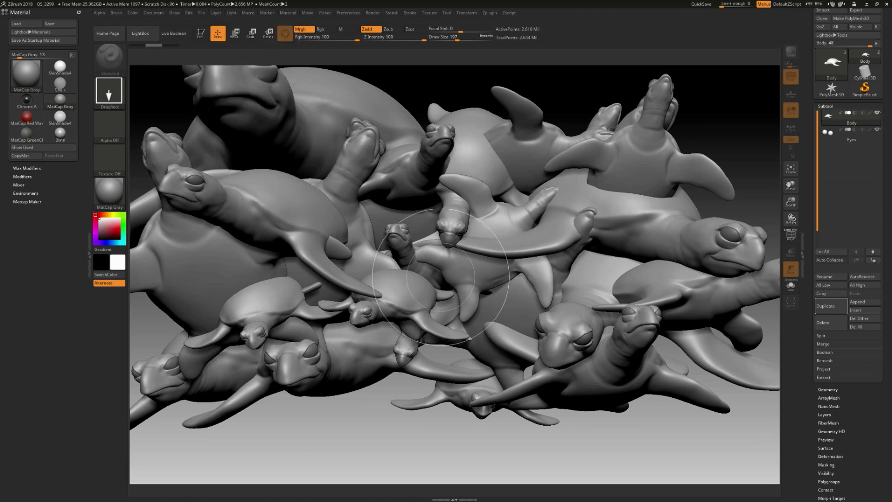
pyautogui.hotkey('ctrl', 'n')
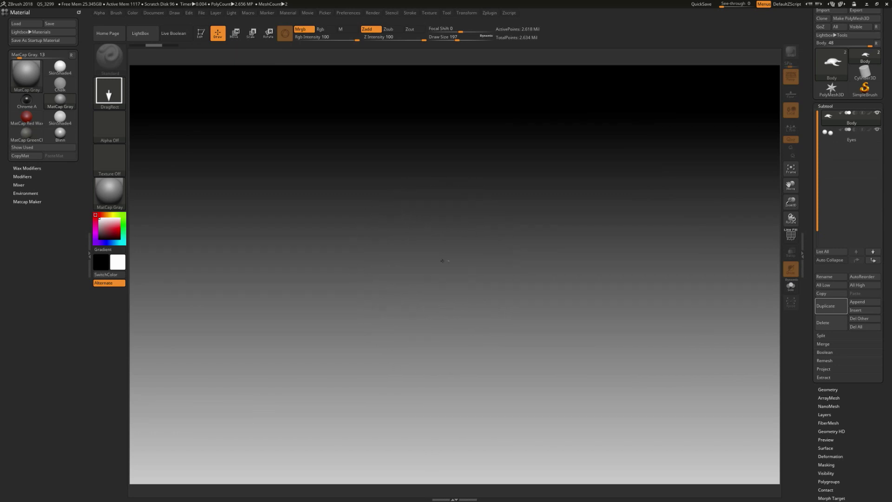
pyautogui.moveTo(446, 258); pyautogui.dragTo(467, 300)
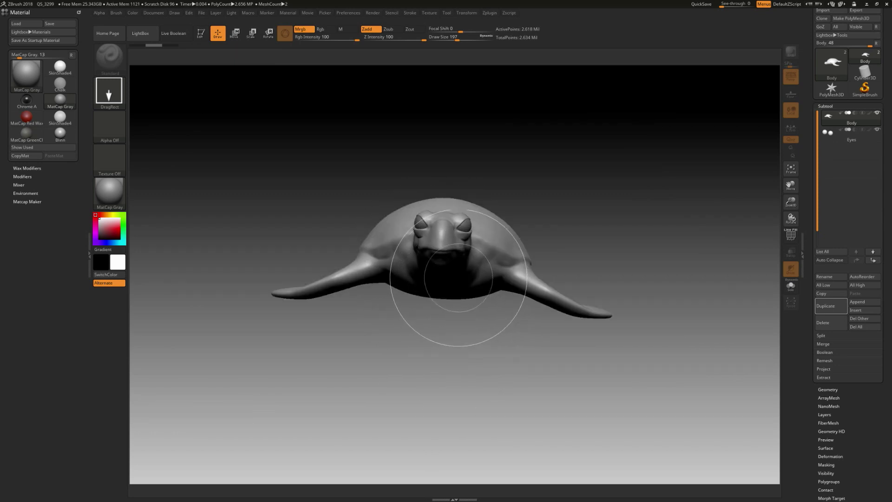
pyautogui.click(202, 34)
pyautogui.moveTo(618, 196)
pyautogui.mouseDown()
pyautogui.moveTo(568, 196)
pyautogui.moveTo(576, 194)
pyautogui.mouseUp()
# Leave Edit mode and draw nine more turtle copies of different sizes around the existing turtle
pyautogui.click(201, 33)
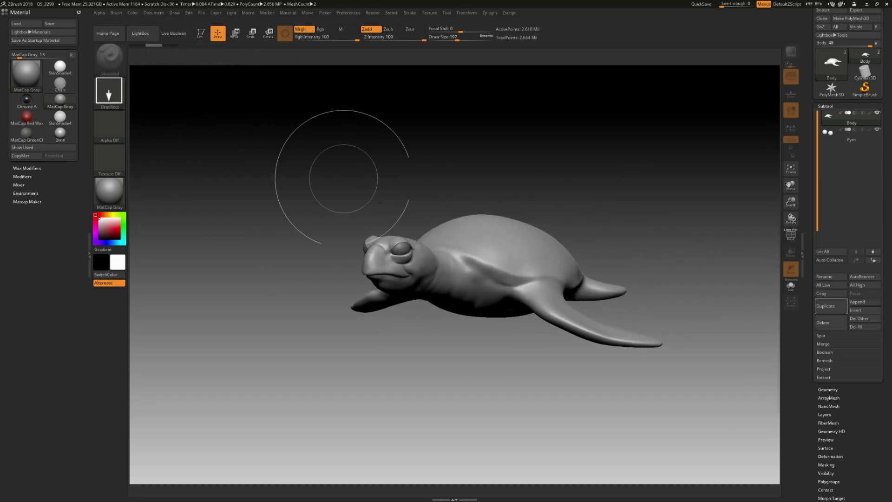
pyautogui.moveTo(362, 214); pyautogui.dragTo(366, 251)
pyautogui.moveTo(272, 201); pyautogui.dragTo(279, 219)
pyautogui.moveTo(488, 227); pyautogui.dragTo(504, 188)
pyautogui.moveTo(565, 265); pyautogui.dragTo(604, 274)
pyautogui.moveTo(649, 320); pyautogui.dragTo(595, 354)
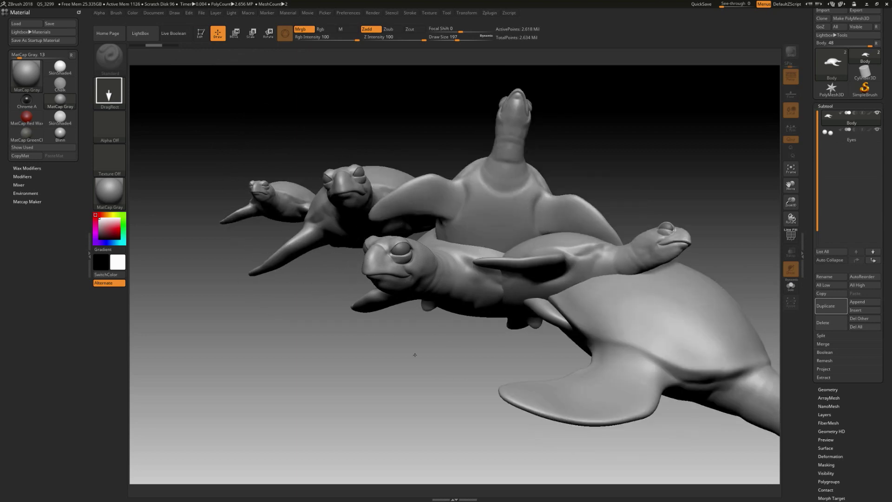
pyautogui.moveTo(414, 354); pyautogui.dragTo(408, 409)
pyautogui.moveTo(298, 302); pyautogui.dragTo(261, 289)
pyautogui.moveTo(251, 251); pyautogui.dragTo(356, 259)
pyautogui.moveTo(577, 213); pyautogui.dragTo(536, 281)
# Turn Edit mode on for the last drawn turtle and clear the leftover copies from the canvas layer
pyautogui.click(200, 33)
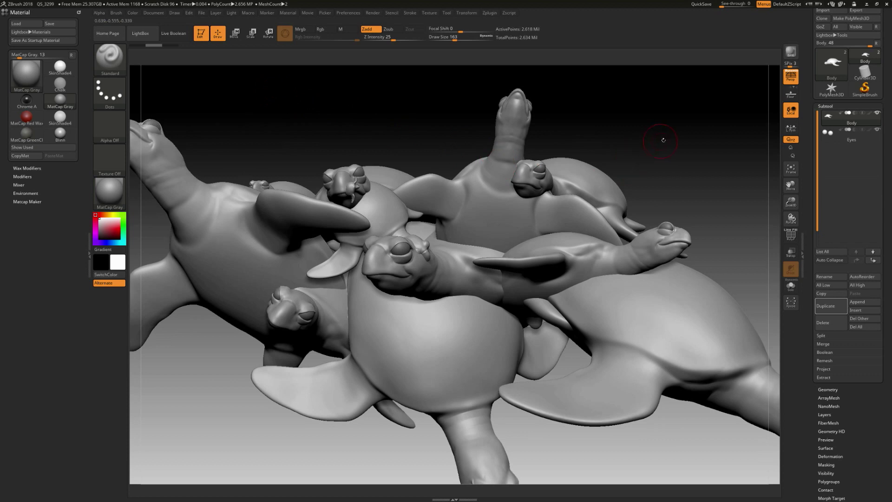
pyautogui.moveTo(664, 140)
pyautogui.mouseDown()
pyautogui.moveTo(697, 142)
pyautogui.moveTo(651, 149)
pyautogui.mouseUp()
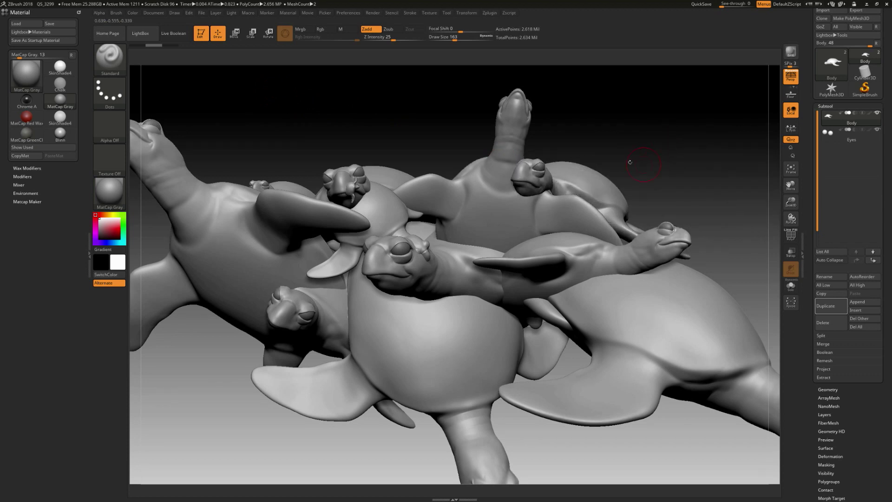
pyautogui.click(216, 12)
pyautogui.click(236, 95)
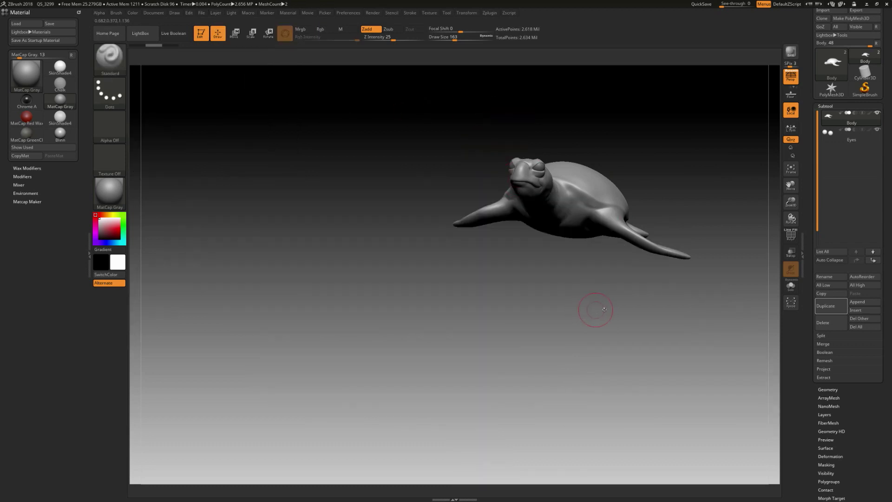
# Bring the turtle into a large side view and render it with Best Preview Render
pyautogui.moveTo(604, 309); pyautogui.dragTo(636, 400)
pyautogui.moveTo(572, 423); pyautogui.dragTo(523, 412)
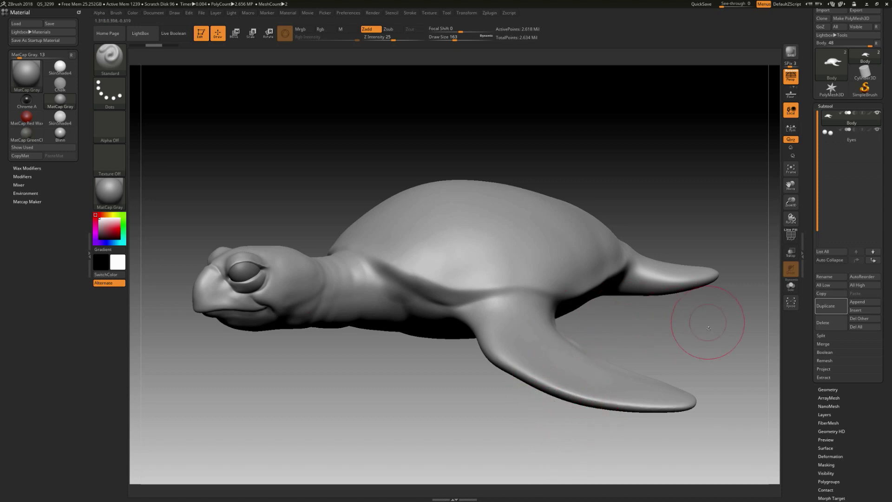
pyautogui.moveTo(721, 339)
pyautogui.mouseDown()
pyautogui.moveTo(683, 345)
pyautogui.moveTo(707, 342)
pyautogui.mouseUp()
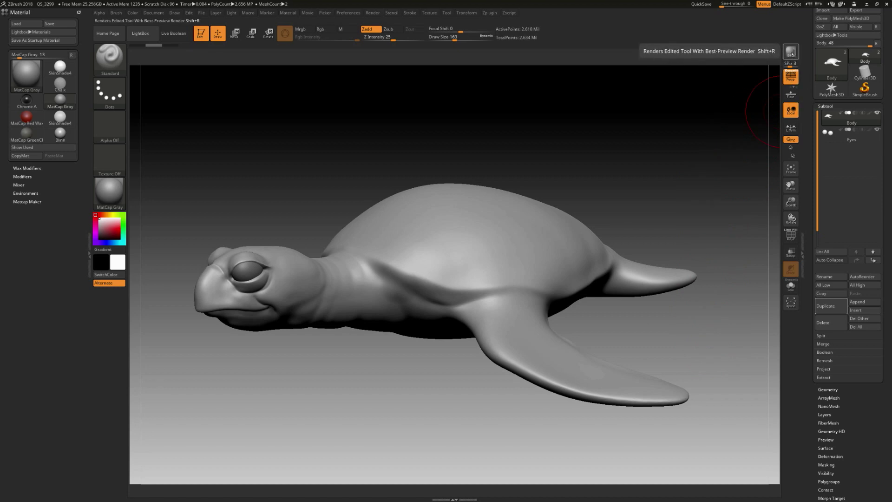
pyautogui.click(791, 52)
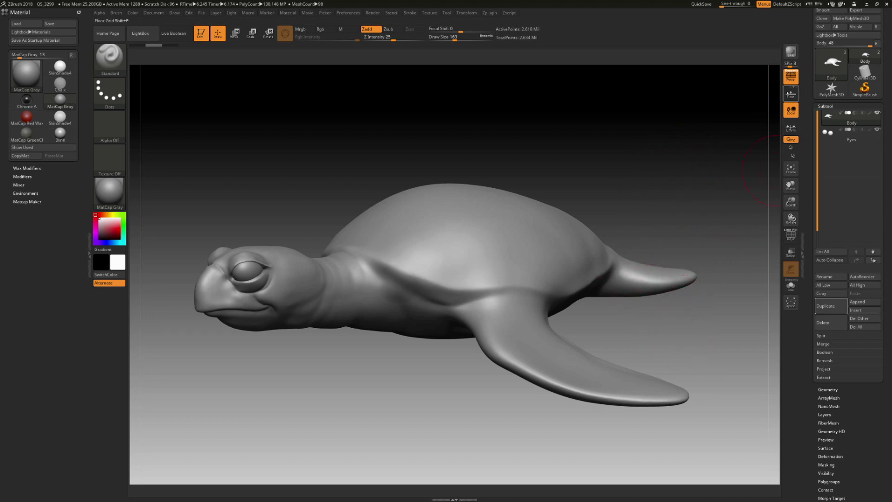
# Toggle perspective distortion off and on to compare the turtle's shape, leaving it enabled
pyautogui.click(796, 78)
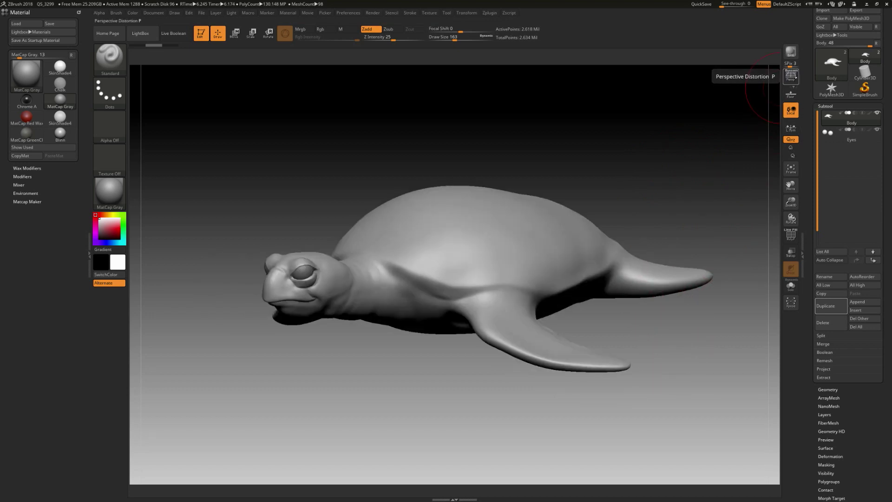
pyautogui.click(795, 78)
pyautogui.click(795, 78)
pyautogui.click(794, 79)
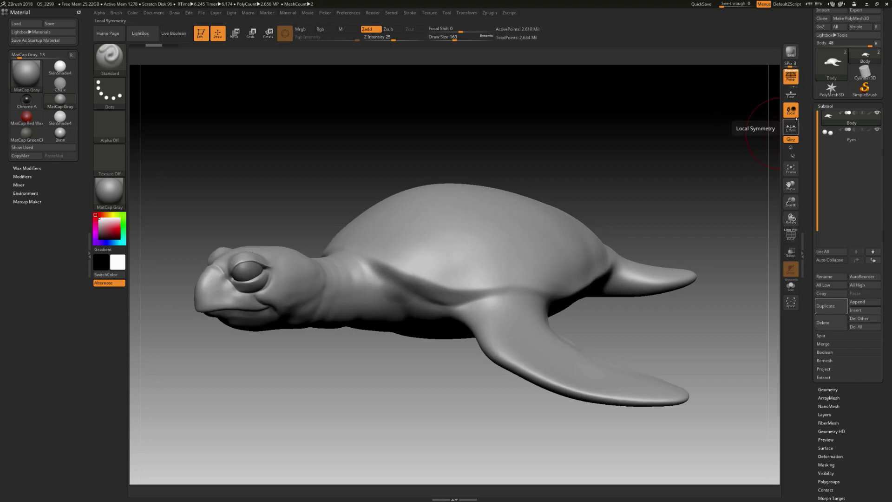
# Turn on the floor grid and view the turtle from several low side angles
pyautogui.click(792, 94)
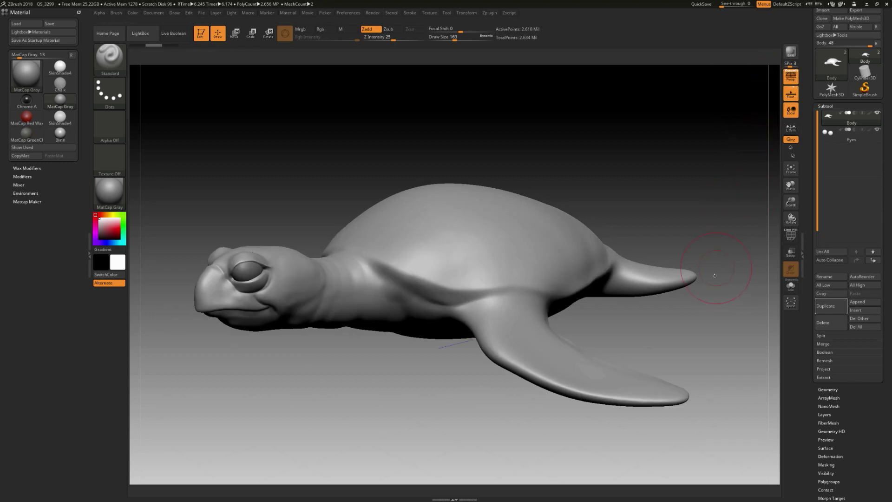
pyautogui.moveTo(717, 321); pyautogui.dragTo(714, 289)
pyautogui.moveTo(716, 302)
pyautogui.mouseDown()
pyautogui.moveTo(718, 261)
pyautogui.moveTo(716, 286)
pyautogui.mouseUp()
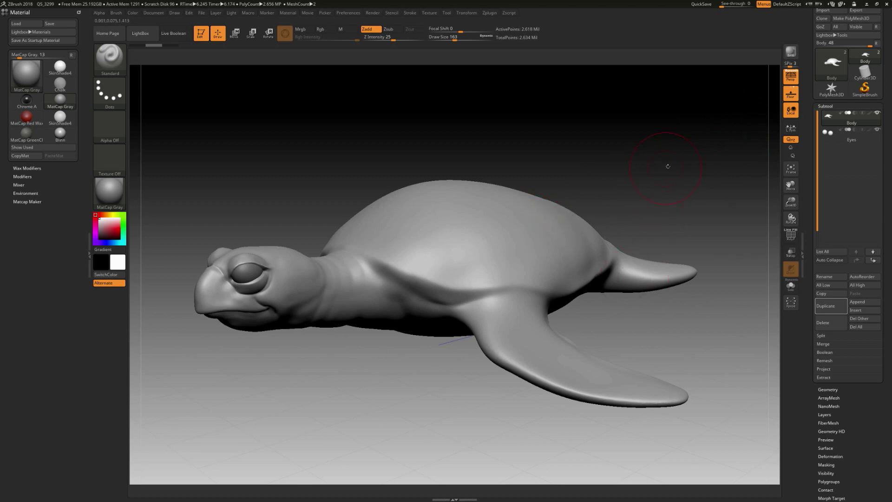
pyautogui.moveTo(668, 165)
pyautogui.mouseDown()
pyautogui.moveTo(646, 158)
pyautogui.moveTo(601, 199)
pyautogui.mouseUp()
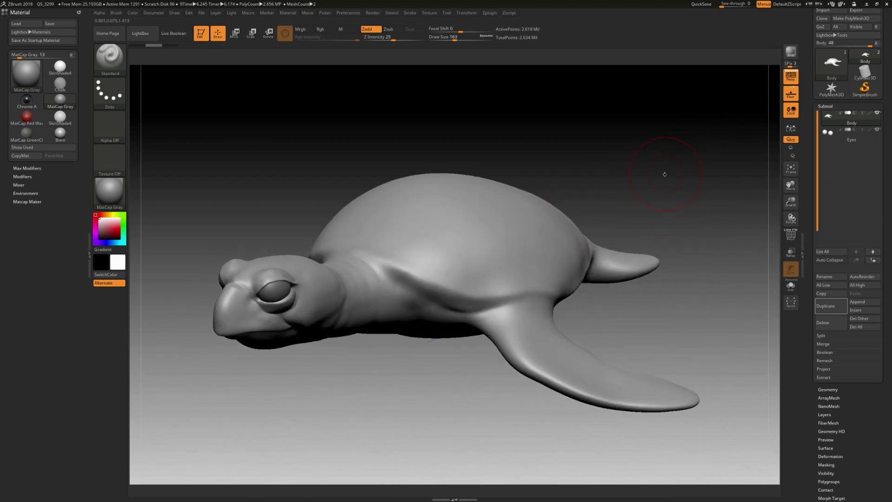
pyautogui.moveTo(661, 171); pyautogui.dragTo(618, 183)
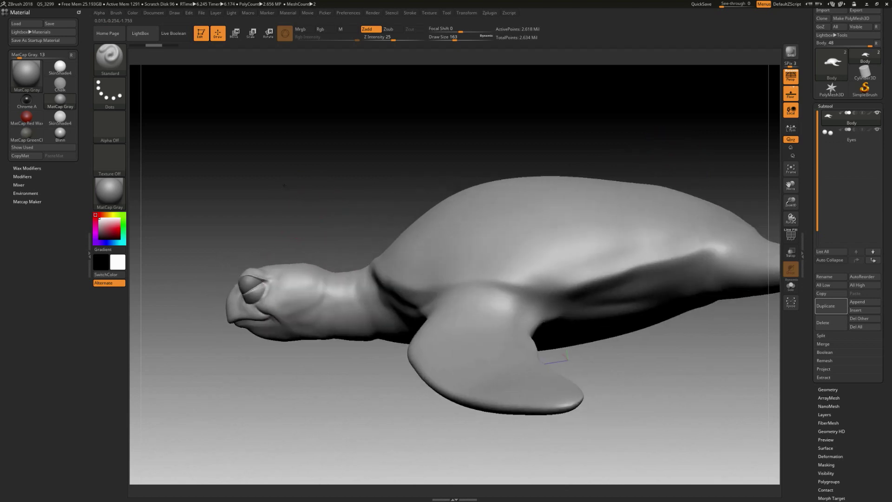
pyautogui.moveTo(284, 185); pyautogui.dragTo(249, 299)
pyautogui.moveTo(297, 372)
pyautogui.mouseDown()
pyautogui.moveTo(291, 437)
pyautogui.moveTo(313, 442)
pyautogui.moveTo(293, 392)
pyautogui.moveTo(318, 417)
pyautogui.moveTo(294, 421)
pyautogui.moveTo(308, 385)
pyautogui.moveTo(325, 372)
pyautogui.mouseUp()
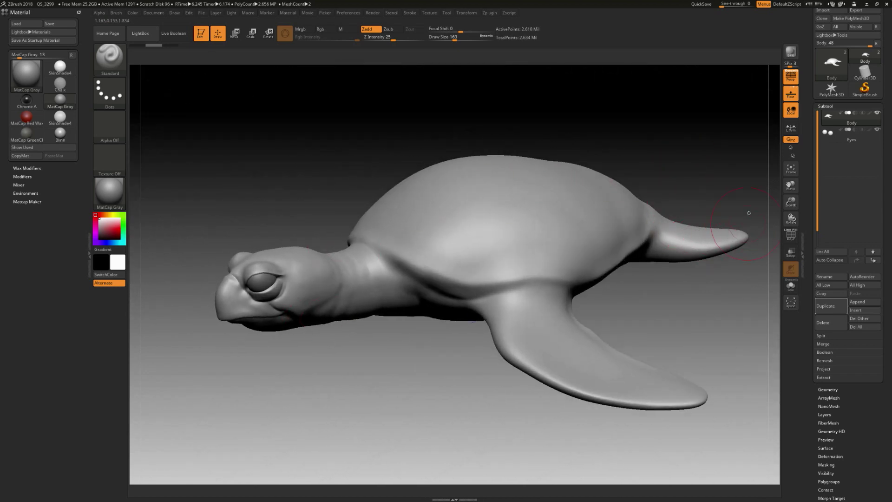
# Frame the turtle in the view, then move, scale and rotate the view of it
pyautogui.click(791, 168)
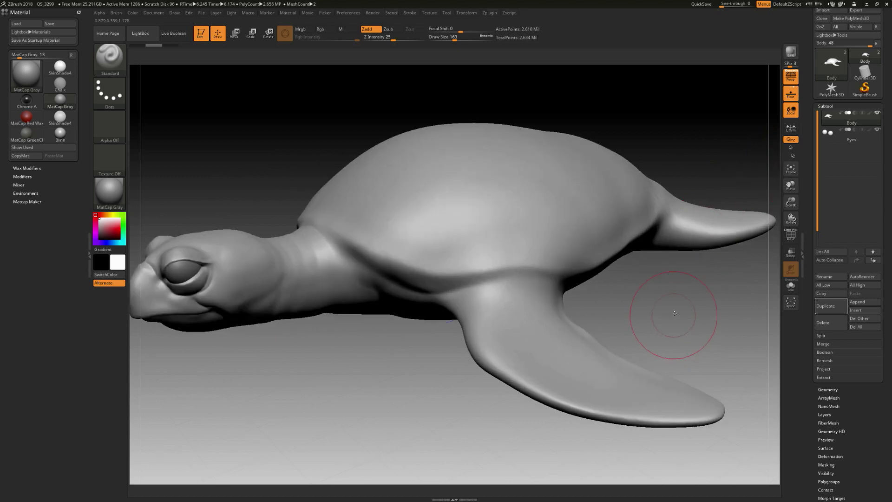
pyautogui.keyDown('ctrl'); pyautogui.moveTo(664, 387); pyautogui.dragTo(623, 261, button='right'); pyautogui.keyUp('ctrl')
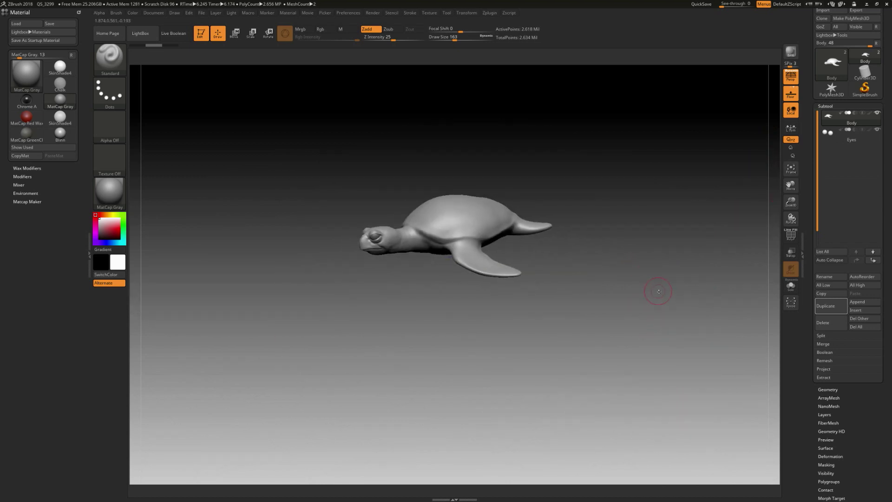
pyautogui.moveTo(655, 352)
pyautogui.keyDown('alt'); pyautogui.mouseDown()
pyautogui.moveTo(661, 306)
pyautogui.moveTo(687, 314)
pyautogui.moveTo(669, 282)
pyautogui.moveTo(681, 322)
pyautogui.moveTo(680, 313)
pyautogui.mouseUp(); pyautogui.keyUp('alt')
pyautogui.keyDown('alt'); pyautogui.moveTo(680, 313); pyautogui.dragTo(680, 329); pyautogui.keyUp('alt')
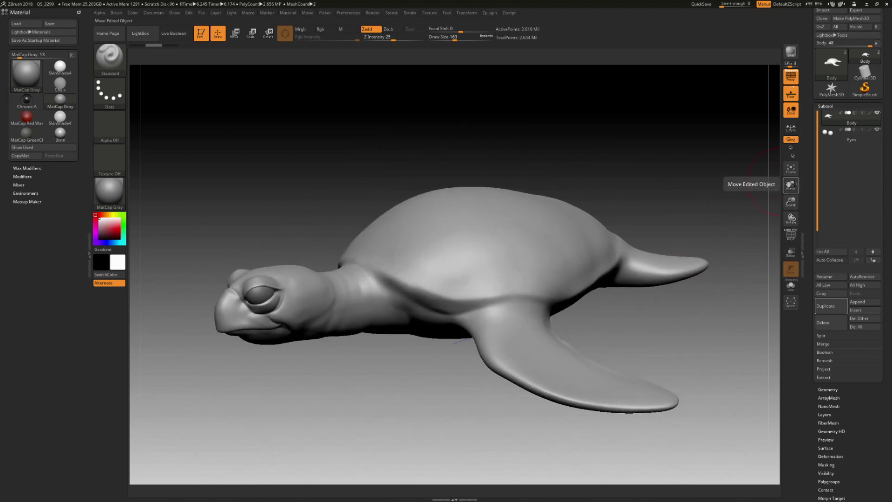
pyautogui.moveTo(790, 185); pyautogui.dragTo(788, 243)
pyautogui.moveTo(791, 202)
pyautogui.mouseDown()
pyautogui.moveTo(792, 188)
pyautogui.moveTo(793, 223)
pyautogui.moveTo(789, 200)
pyautogui.moveTo(812, 216)
pyautogui.moveTo(788, 220)
pyautogui.mouseUp()
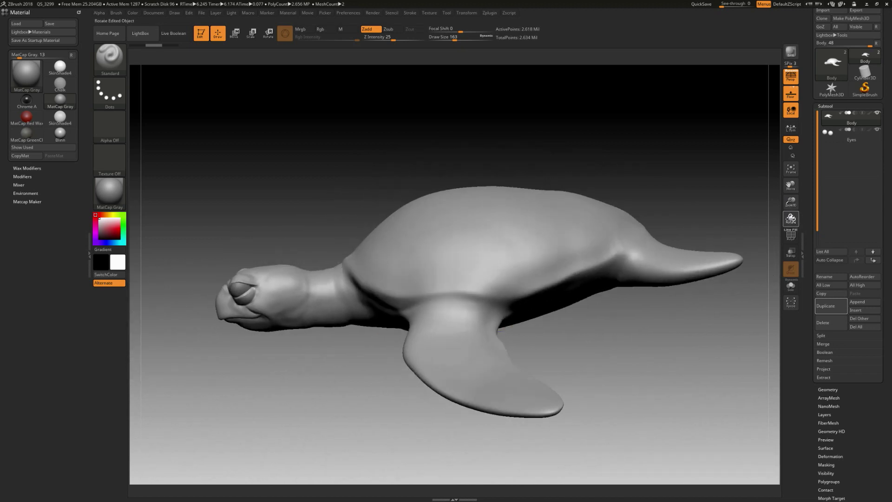
# Show the PolyFrame on the turtle, inspect its mesh from the front side and hide it again
pyautogui.click(791, 235)
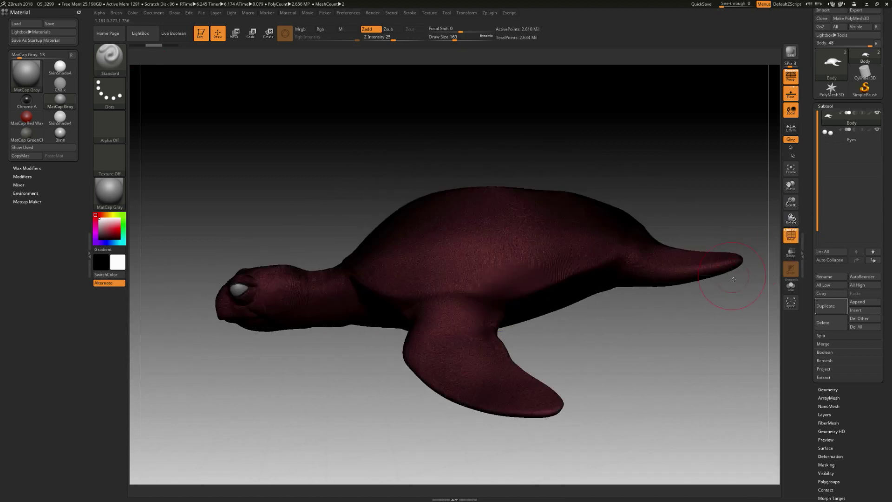
pyautogui.moveTo(643, 339)
pyautogui.mouseDown()
pyautogui.moveTo(647, 355)
pyautogui.moveTo(637, 355)
pyautogui.moveTo(737, 498)
pyautogui.moveTo(681, 385)
pyautogui.moveTo(716, 446)
pyautogui.moveTo(676, 340)
pyautogui.moveTo(661, 374)
pyautogui.moveTo(720, 294)
pyautogui.mouseUp()
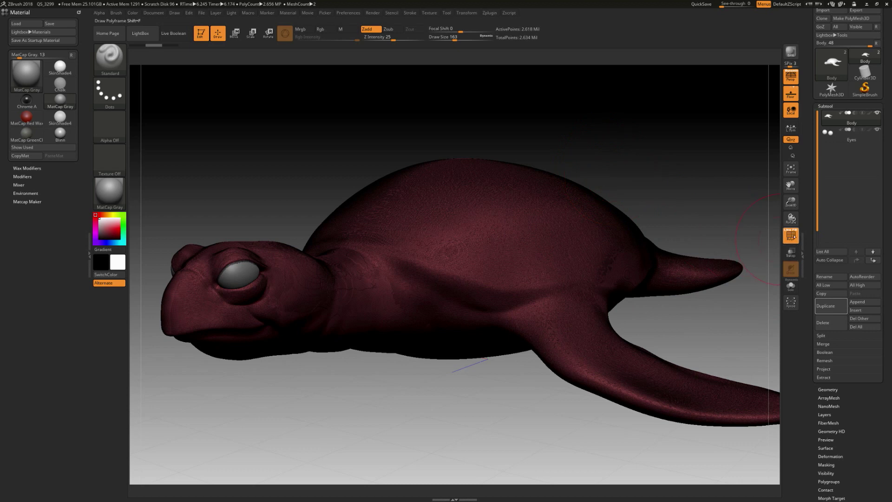
pyautogui.click(790, 236)
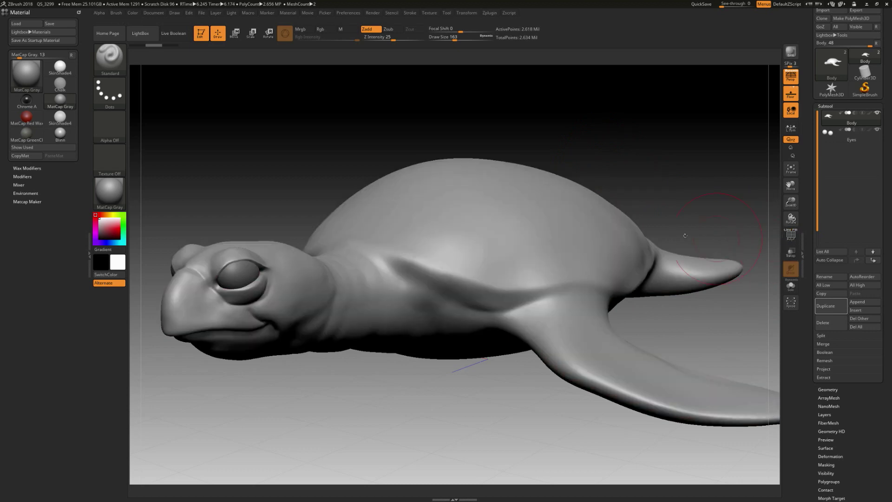
pyautogui.click(791, 235)
pyautogui.click(791, 235)
# Enable transparency, switch the active subtool to Eyes and back to Body, and disable transparency
pyautogui.click(791, 253)
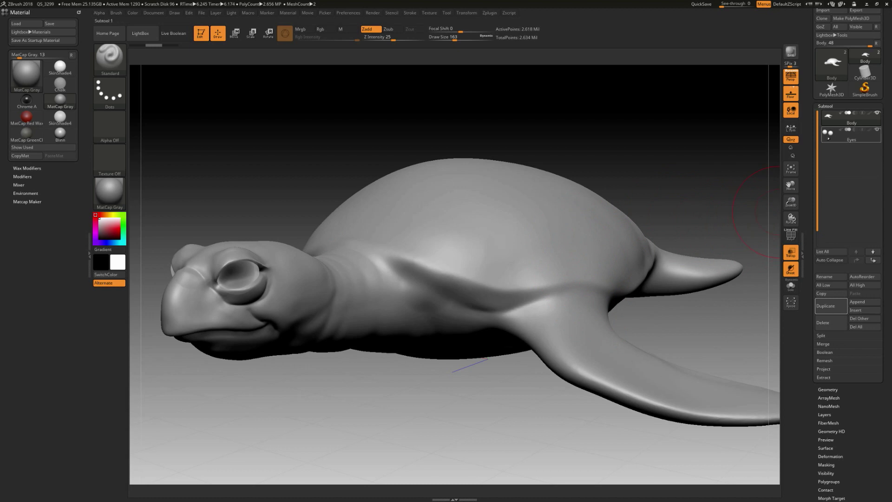
pyautogui.click(851, 135)
pyautogui.click(851, 120)
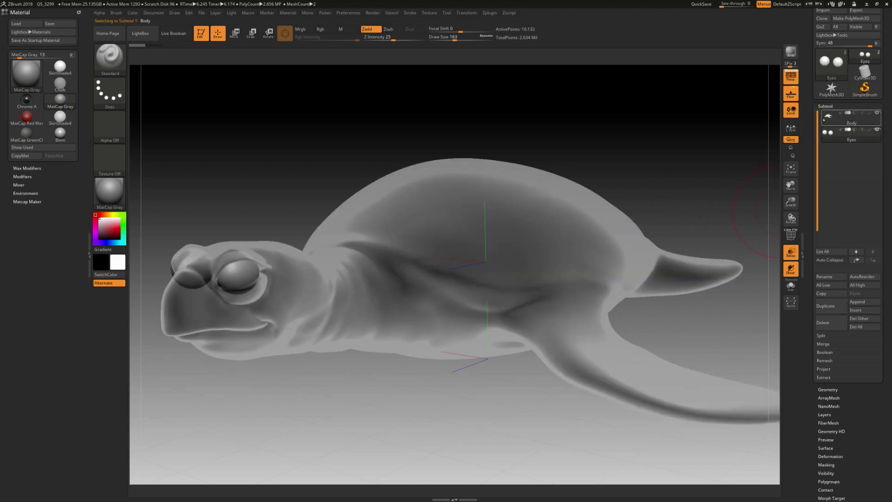
pyautogui.click(791, 253)
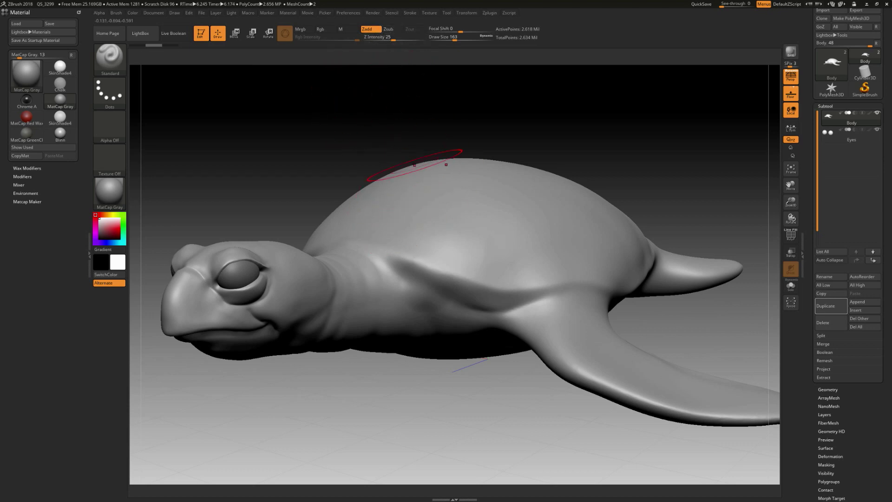
# Try a raised Standard brush stroke on the side of the shell and undo it
pyautogui.moveTo(418, 236)
pyautogui.mouseDown()
pyautogui.moveTo(424, 213)
pyautogui.moveTo(412, 227)
pyautogui.moveTo(424, 218)
pyautogui.moveTo(423, 235)
pyautogui.mouseUp()
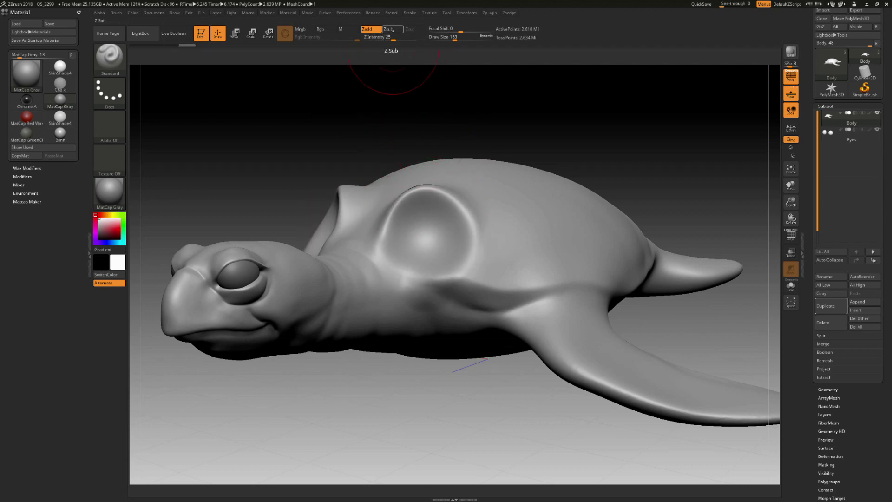
pyautogui.hotkey('ctrl', 'z')
pyautogui.hotkey('ctrl', 'z')
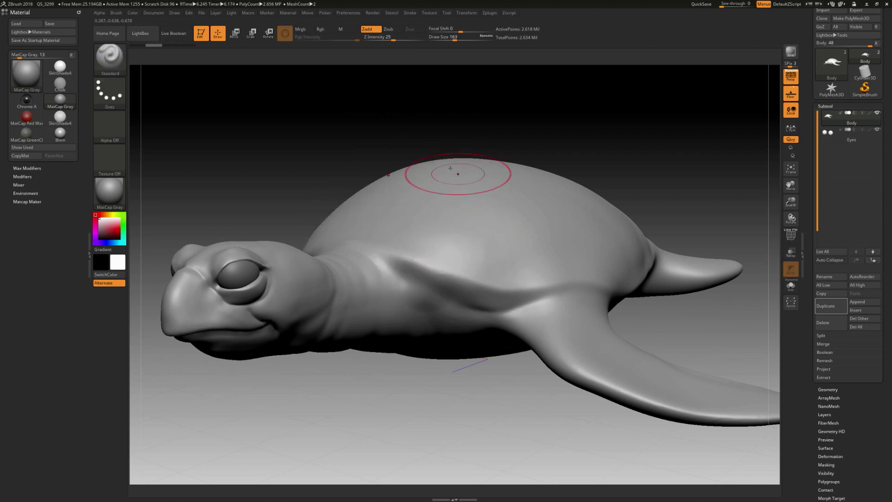
# Choose the TrimDynamic brush from the brushes starting with T, test one stroke on the turtle's side and undo it
pyautogui.moveTo(611, 135); pyautogui.dragTo(569, 130)
pyautogui.click(121, 72)
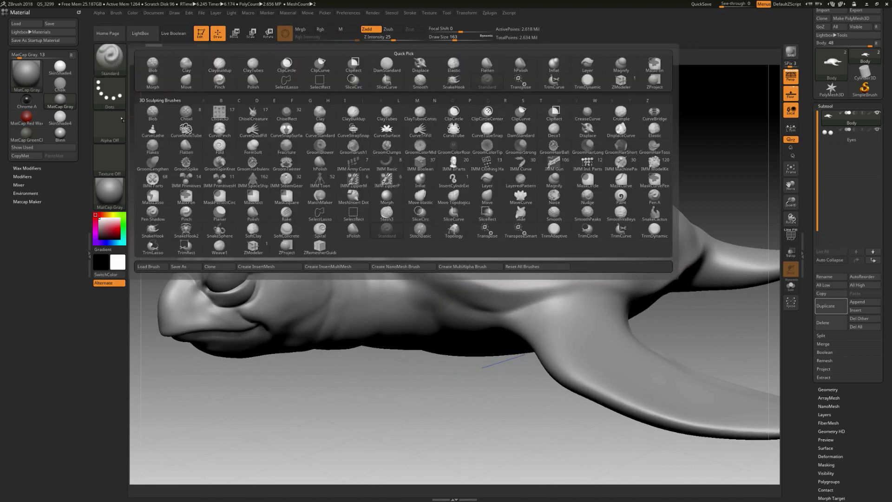
pyautogui.press('b')
pyautogui.press('b')
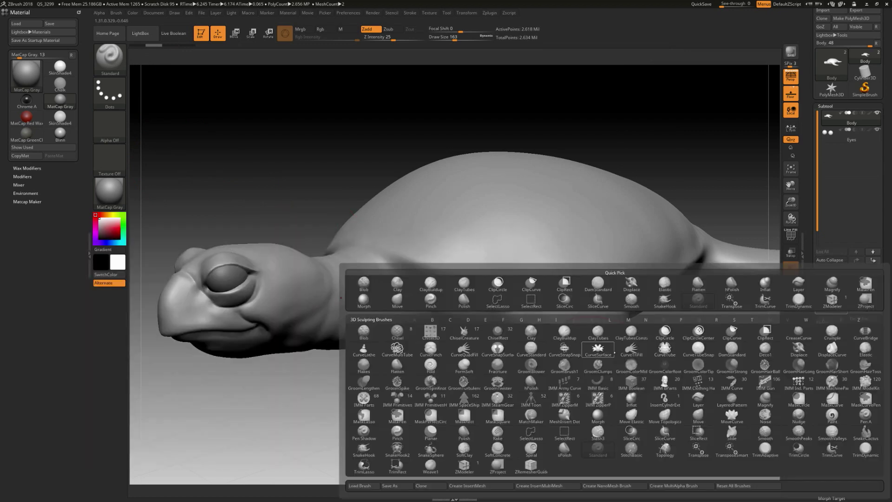
pyautogui.click(103, 58)
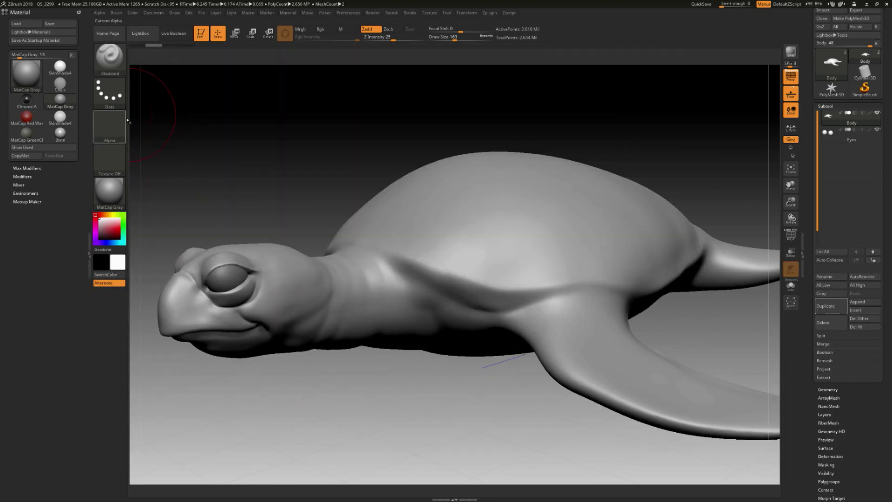
pyautogui.press('b')
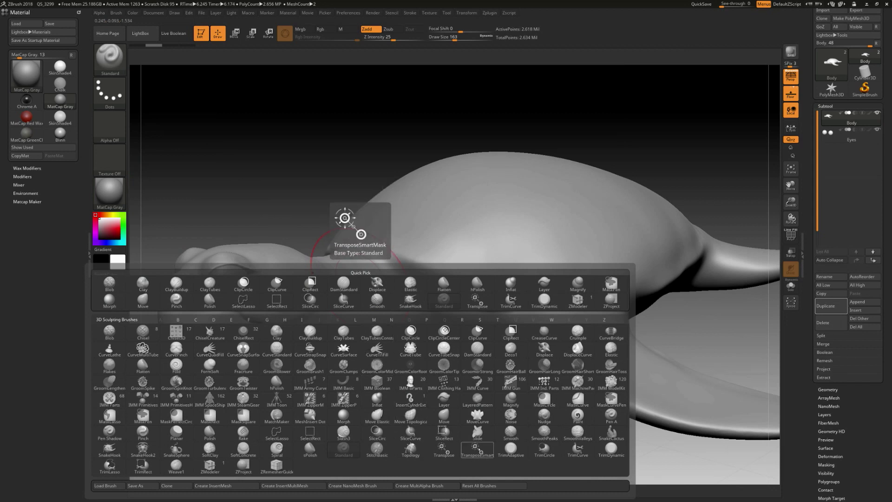
pyautogui.press('t')
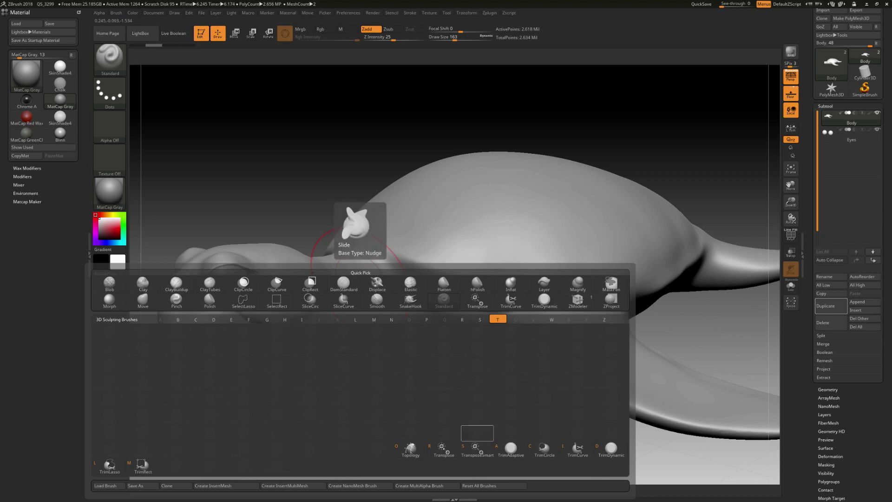
pyautogui.click(610, 449)
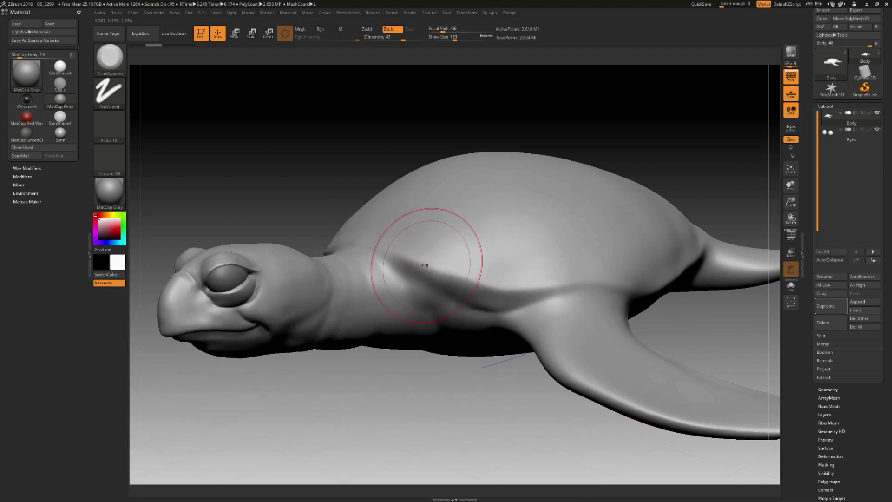
pyautogui.moveTo(436, 272)
pyautogui.mouseDown()
pyautogui.moveTo(498, 291)
pyautogui.moveTo(599, 291)
pyautogui.moveTo(380, 238)
pyautogui.moveTo(360, 253)
pyautogui.moveTo(484, 268)
pyautogui.moveTo(444, 261)
pyautogui.moveTo(445, 279)
pyautogui.mouseUp()
pyautogui.hotkey('ctrl', 'z')
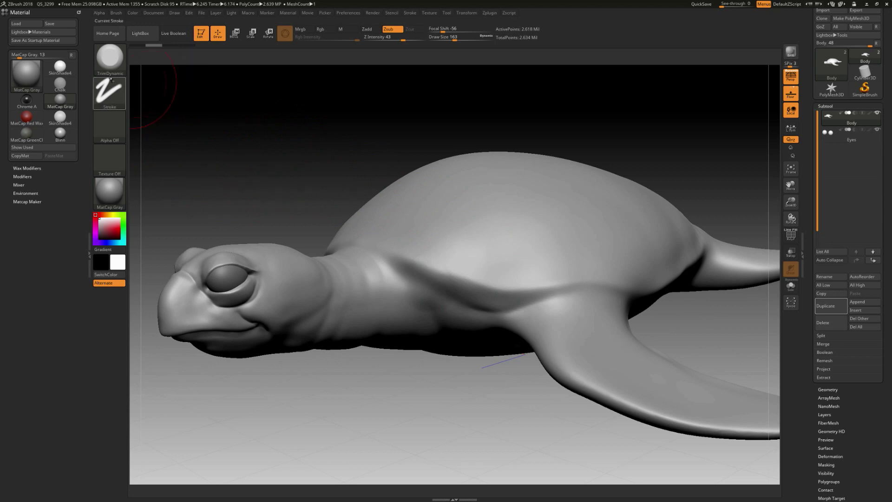
# Look through the available stroke types, alphas and textures, keeping the current choices
pyautogui.click(114, 102)
pyautogui.click(119, 99)
pyautogui.click(117, 130)
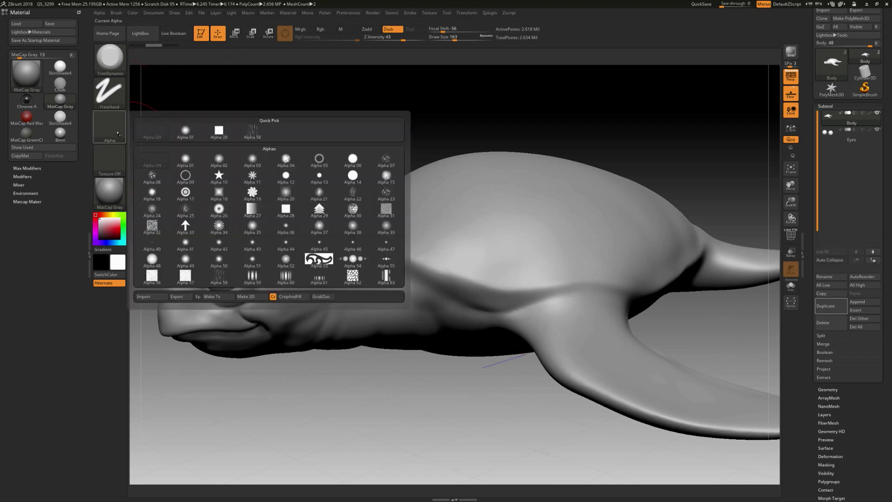
pyautogui.click(119, 133)
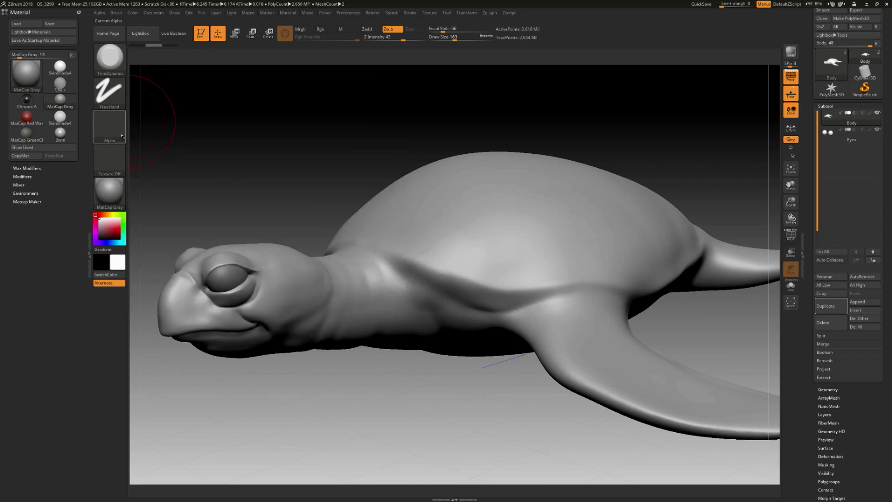
pyautogui.click(123, 139)
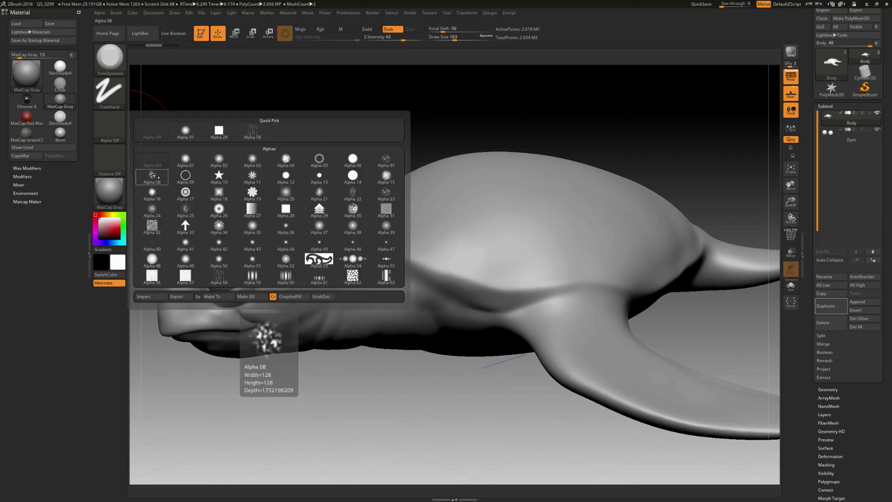
pyautogui.click(116, 167)
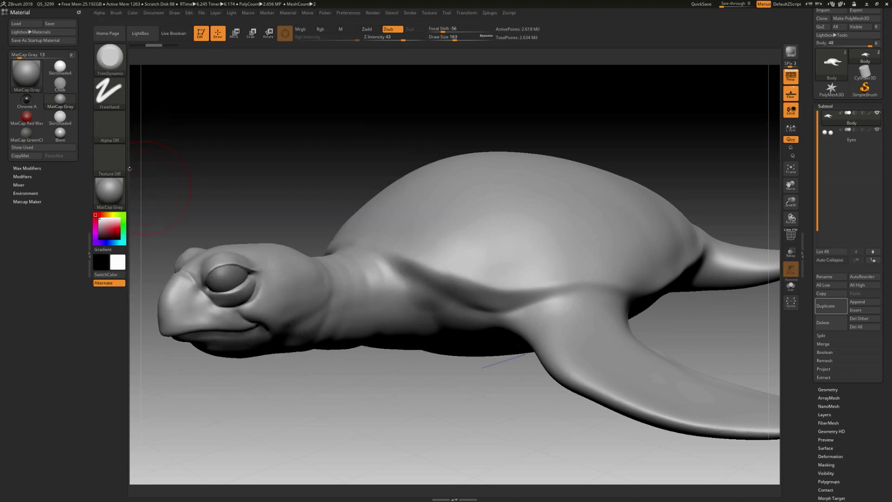
# Apply the MatCap Red Wax material to the turtle
pyautogui.click(115, 192)
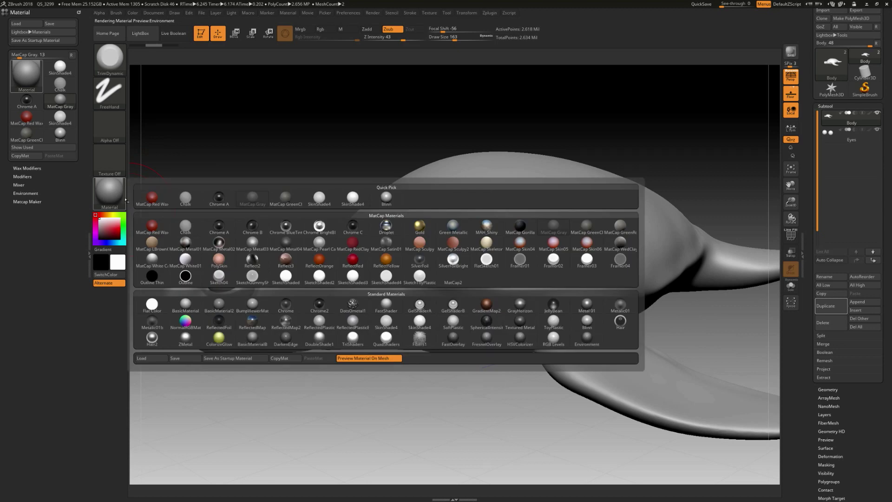
pyautogui.click(155, 226)
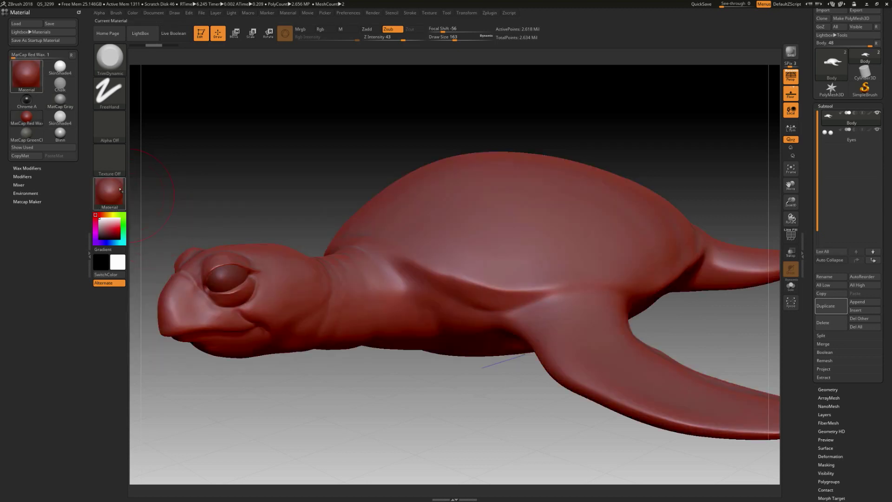
# Try the Gold material on the turtle
pyautogui.click(109, 193)
pyautogui.click(420, 226)
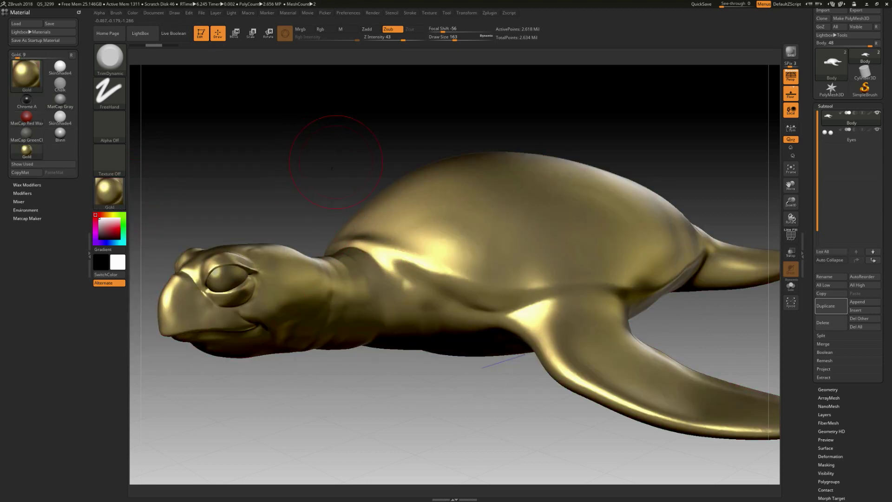
pyautogui.moveTo(331, 168); pyautogui.dragTo(155, 152)
# Look at the MatCap material previews and apply the MatCap Gray material to the turtle
pyautogui.click(109, 193)
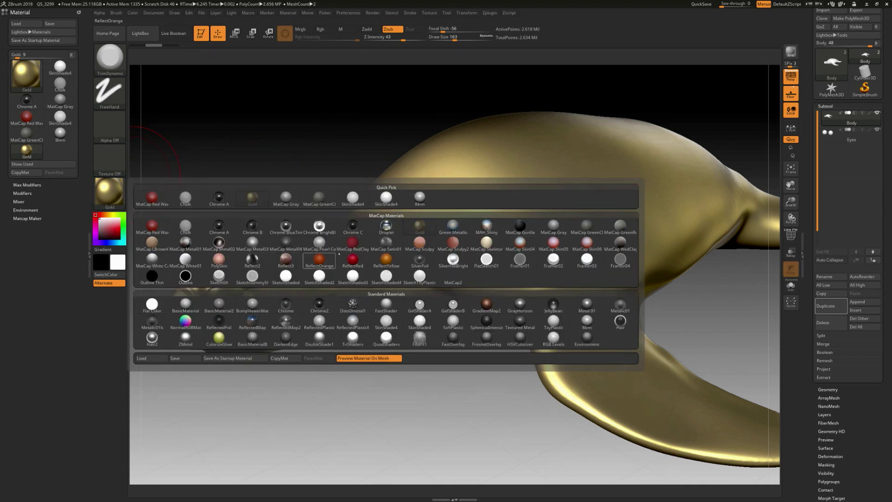
pyautogui.moveTo(498, 232)
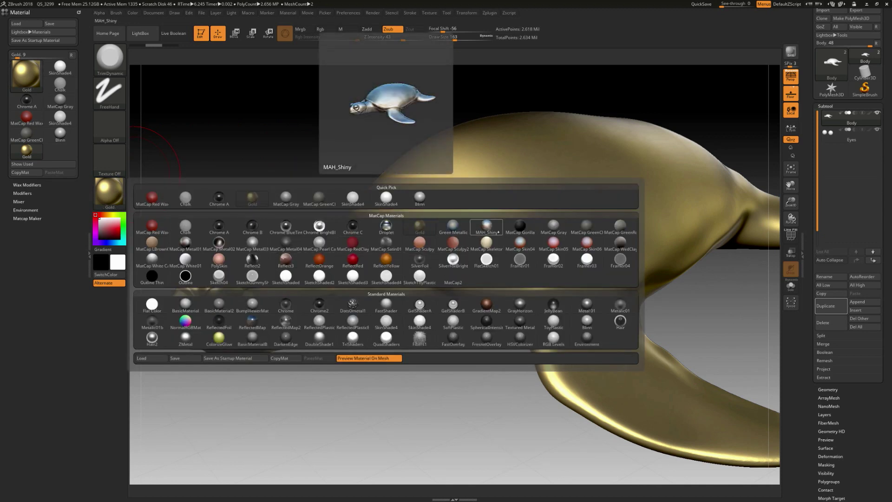
pyautogui.click(553, 227)
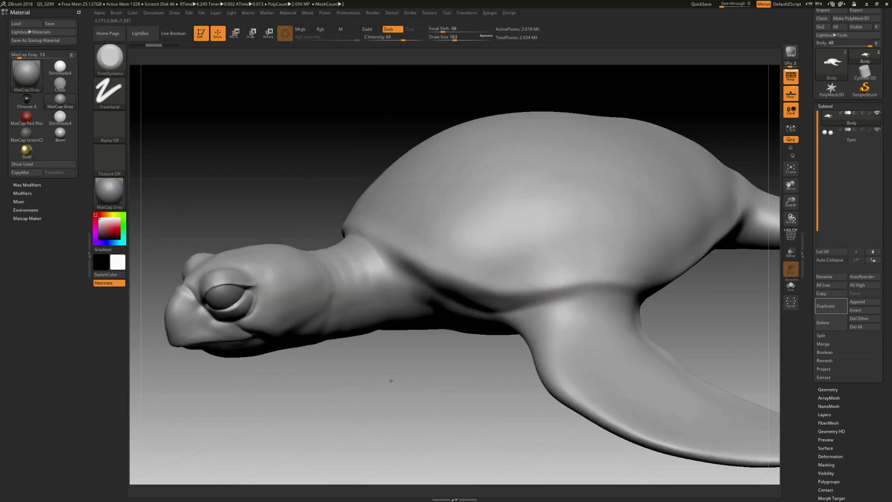
pyautogui.moveTo(391, 381)
pyautogui.mouseDown()
pyautogui.moveTo(411, 406)
pyautogui.moveTo(392, 398)
pyautogui.mouseUp()
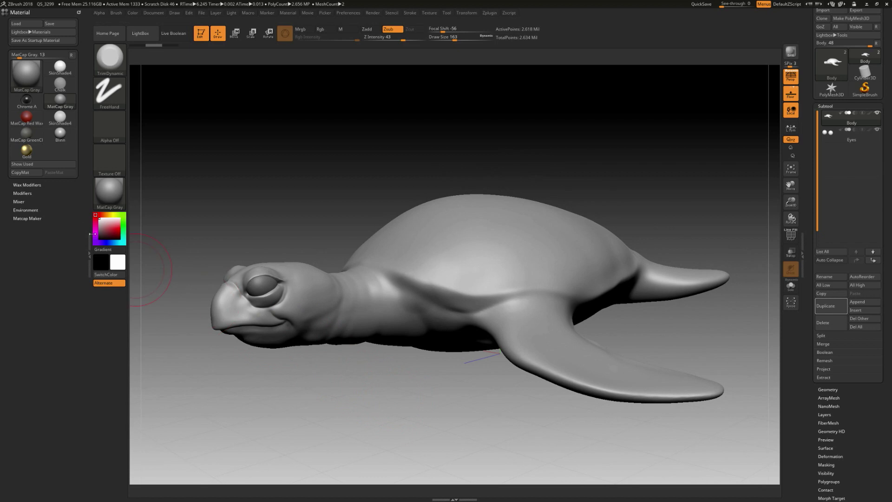
# Collapse both side trays and hide the shelves around the canvas
pyautogui.moveTo(88, 244); pyautogui.dragTo(2, 254)
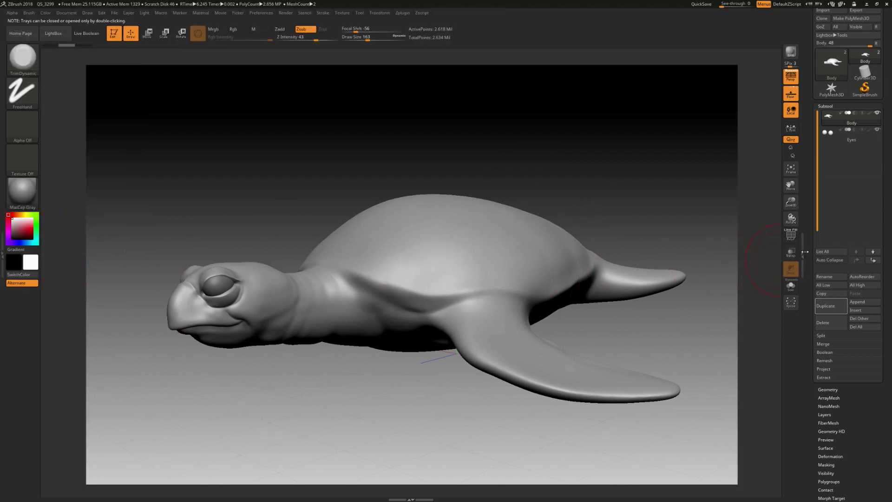
pyautogui.moveTo(803, 253); pyautogui.dragTo(863, 253)
pyautogui.press('Tab')
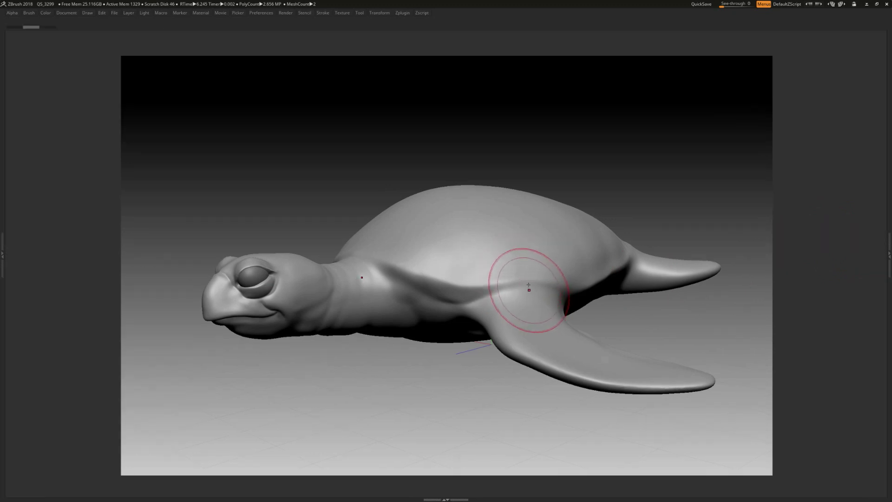
# Toggle the shelves around the canvas a few times, leave them shown, and reopen both side trays
pyautogui.press('Tab')
pyautogui.press('Tab')
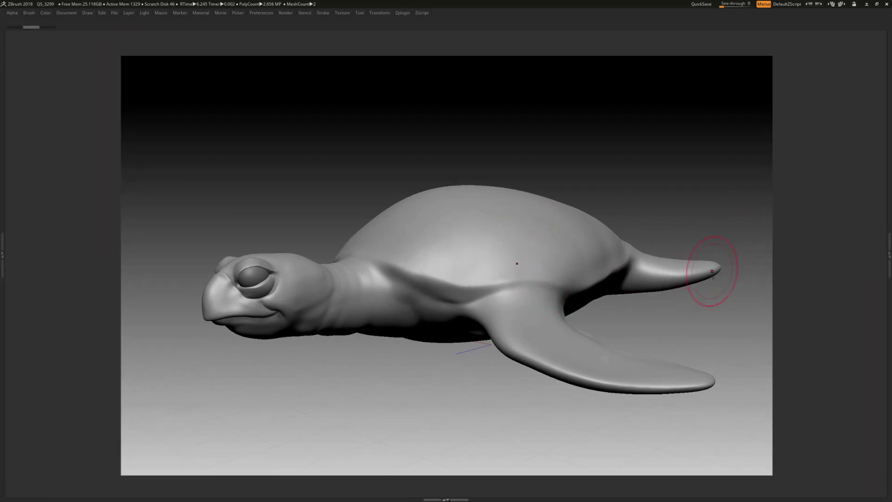
pyautogui.press('Tab')
pyautogui.press('Tab')
pyautogui.press('Tab')
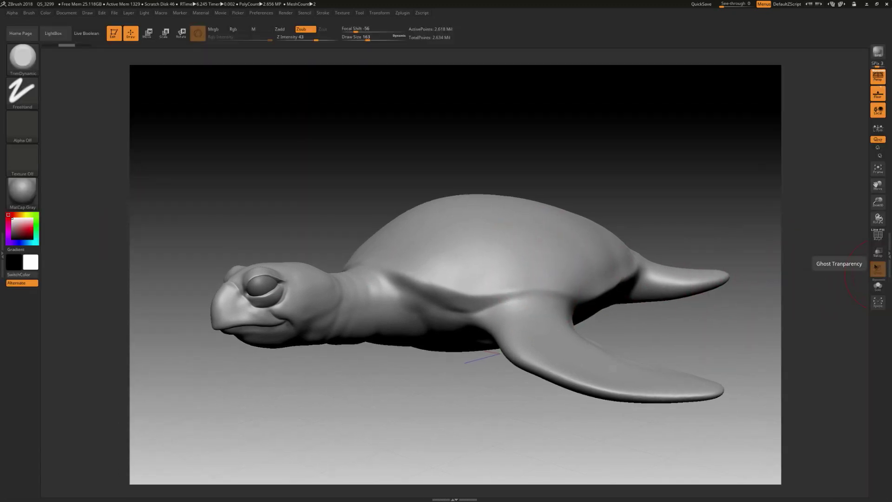
pyautogui.click(888, 252)
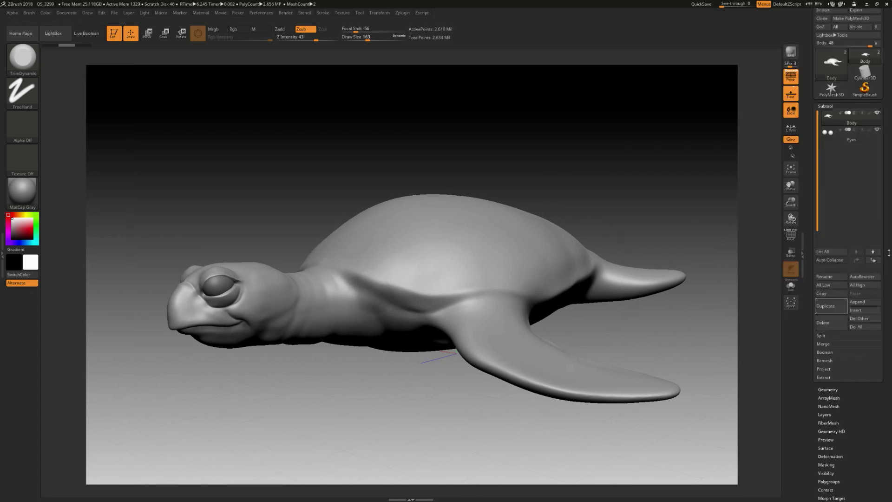
pyautogui.click(3, 255)
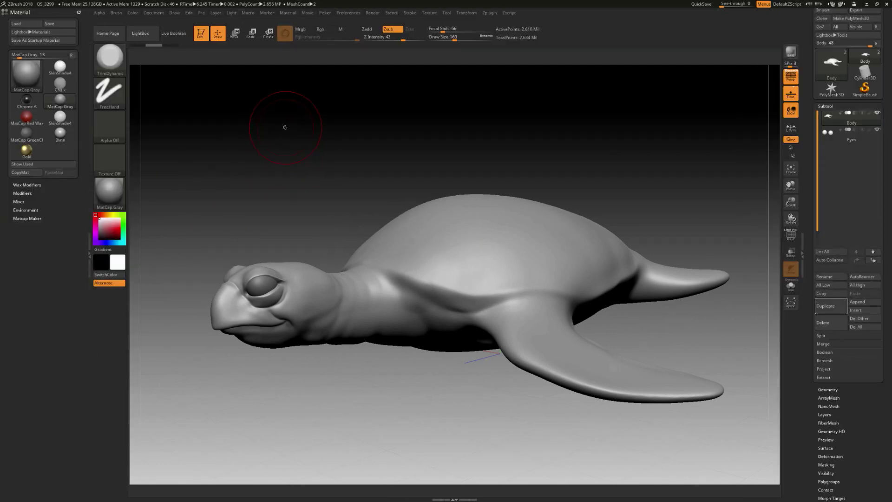
# Turn off the document's proportional sizing, set its width to 2560 and resize the document
pyautogui.click(155, 14)
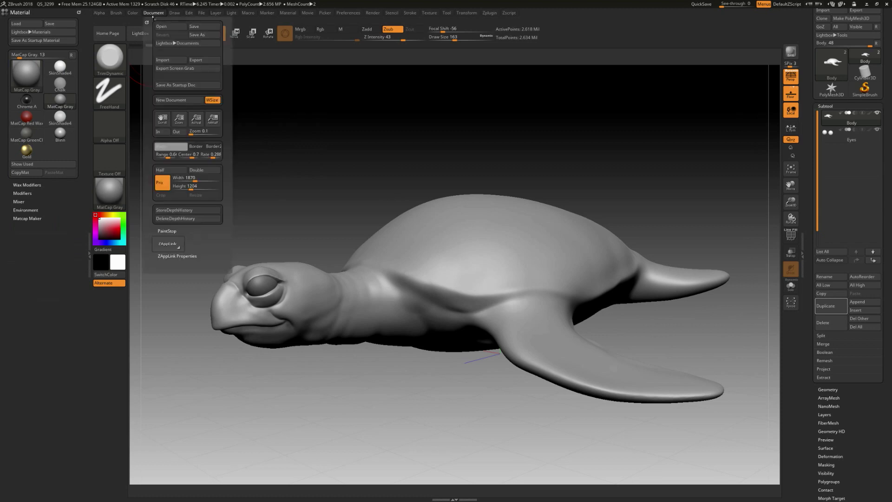
pyautogui.click(166, 188)
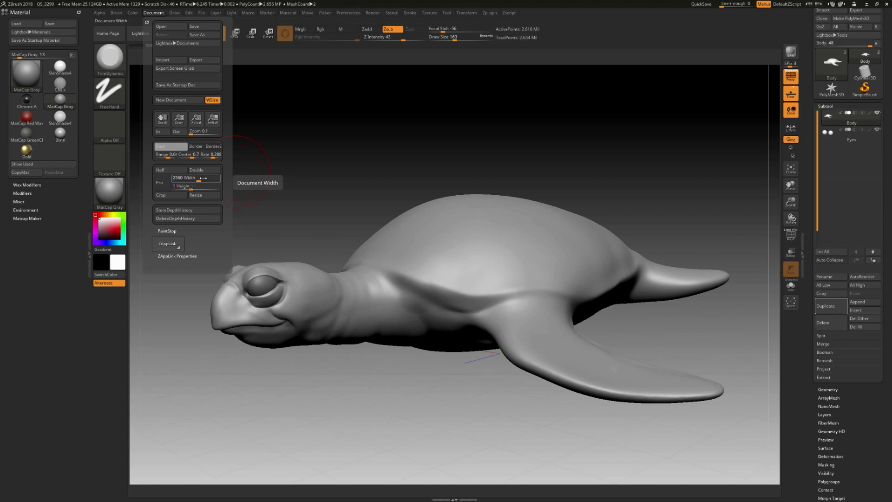
pyautogui.press('Tab')
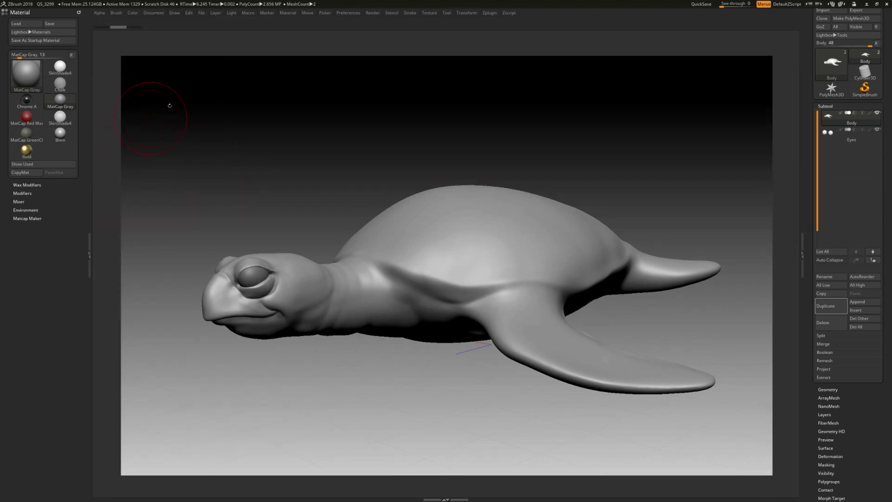
pyautogui.click(155, 13)
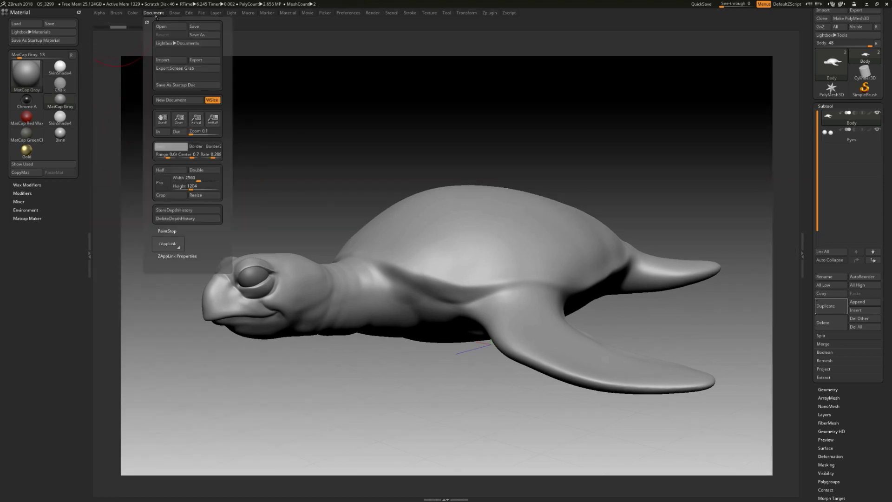
pyautogui.click(199, 196)
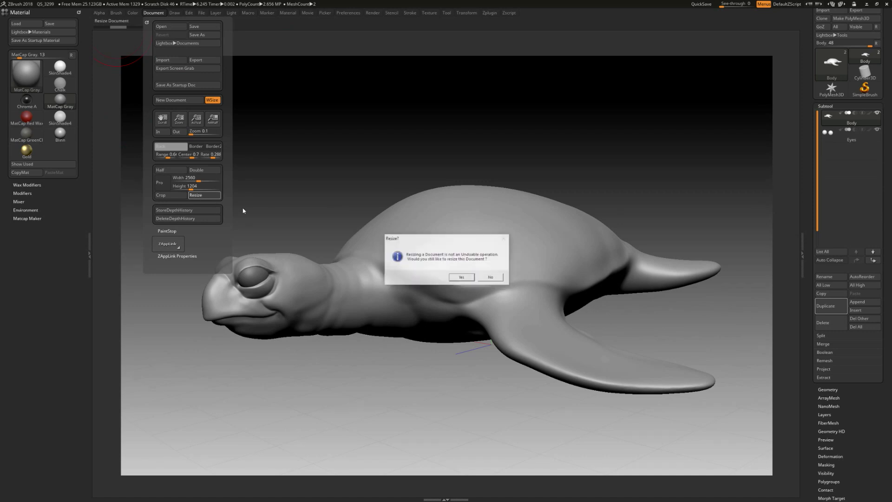
pyautogui.click(462, 278)
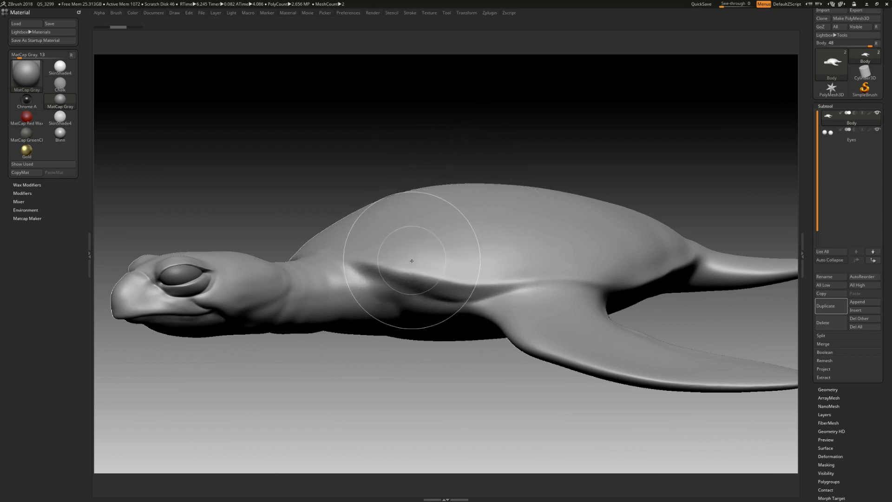
# Toggle the shelves to check how the resized document fits the canvas area, leaving them shown
pyautogui.press('Tab')
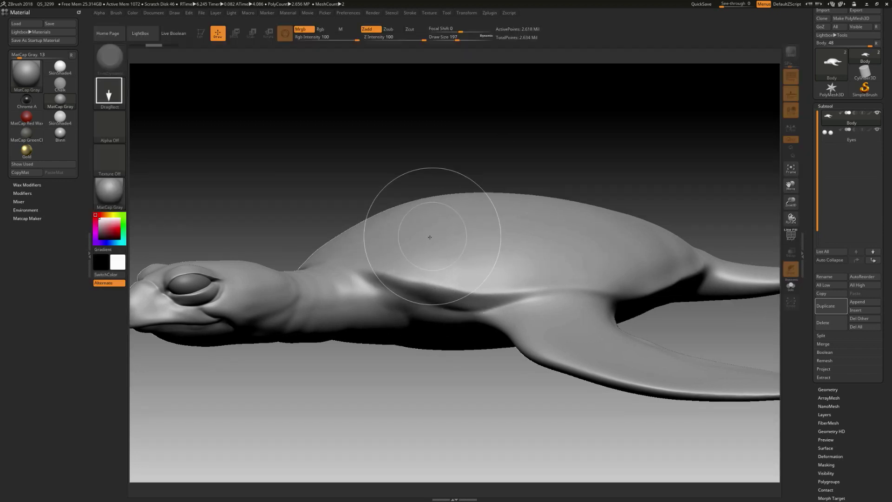
pyautogui.press('Tab')
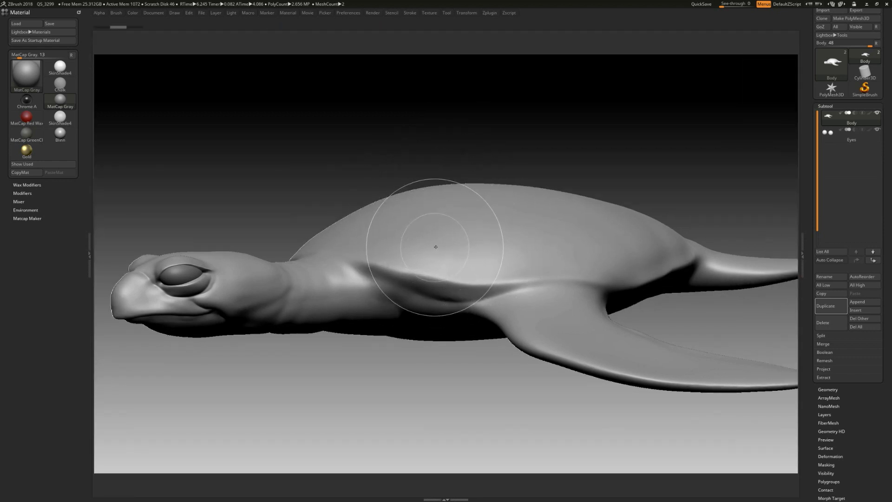
pyautogui.press('Tab')
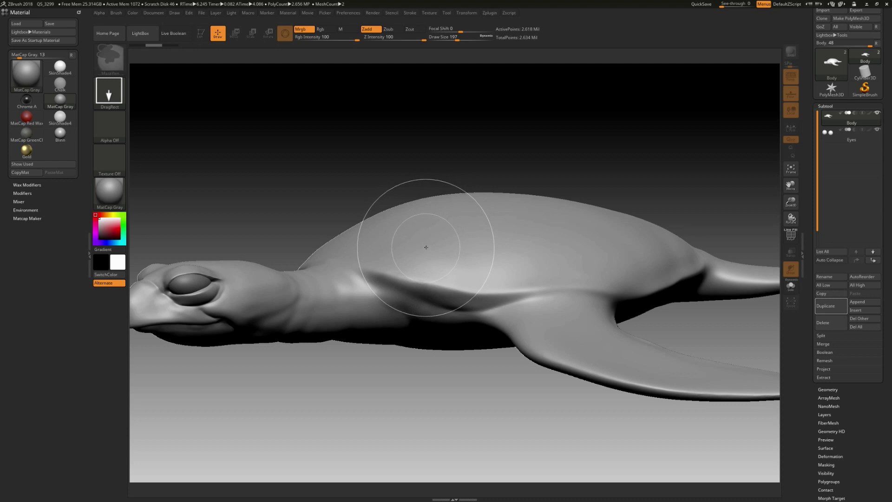
# Clear the canvas, draw a new turtle on the resized document and enter Edit mode
pyautogui.hotkey('ctrl', 'n')
pyautogui.moveTo(441, 242)
pyautogui.mouseDown()
pyautogui.moveTo(431, 309)
pyautogui.moveTo(441, 303)
pyautogui.mouseUp()
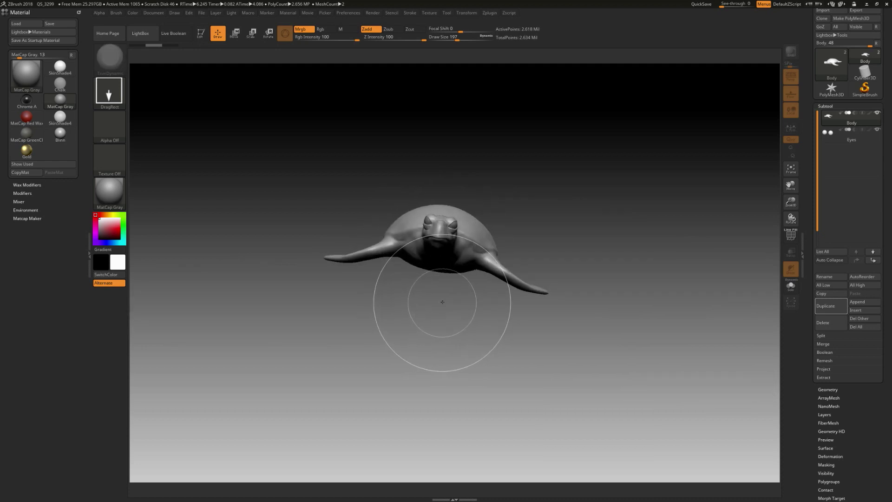
pyautogui.press('t')
pyautogui.moveTo(535, 171); pyautogui.dragTo(605, 204)
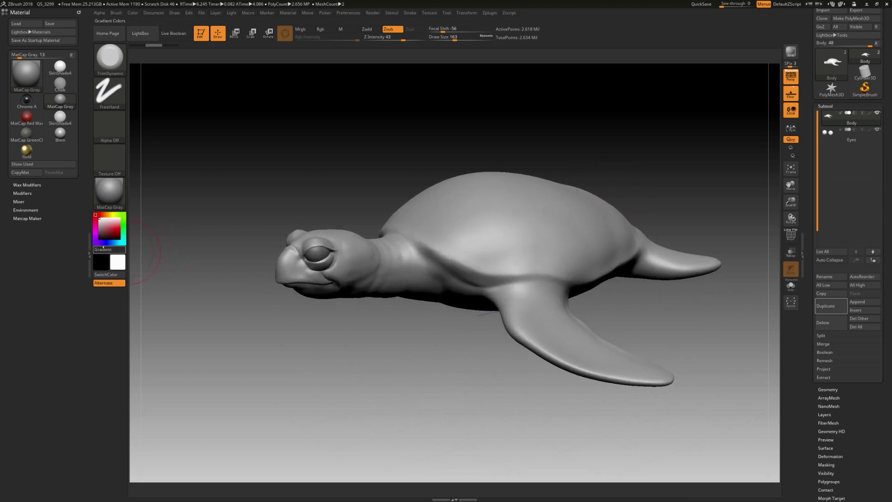
# Collapse the tray holding the Material palette
pyautogui.click(87, 246)
pyautogui.doubleClick(88, 246)
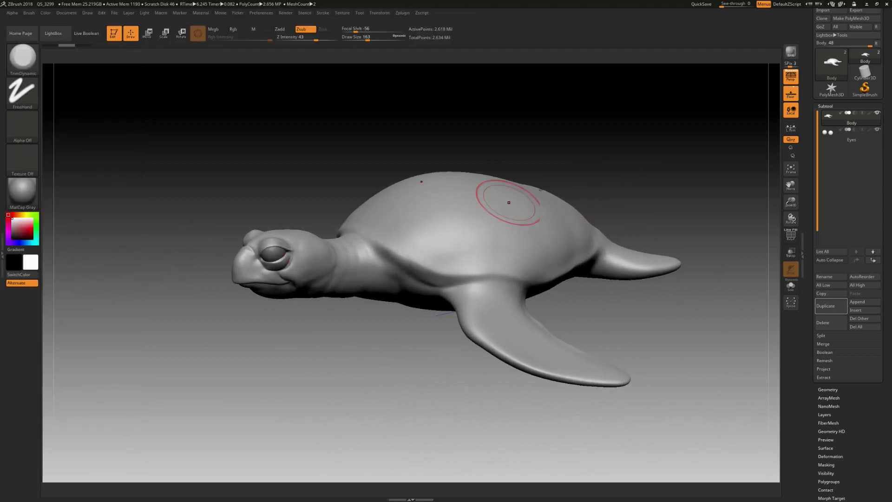
pyautogui.keyDown('alt'); pyautogui.moveTo(644, 130); pyautogui.dragTo(591, 144); pyautogui.keyUp('alt')
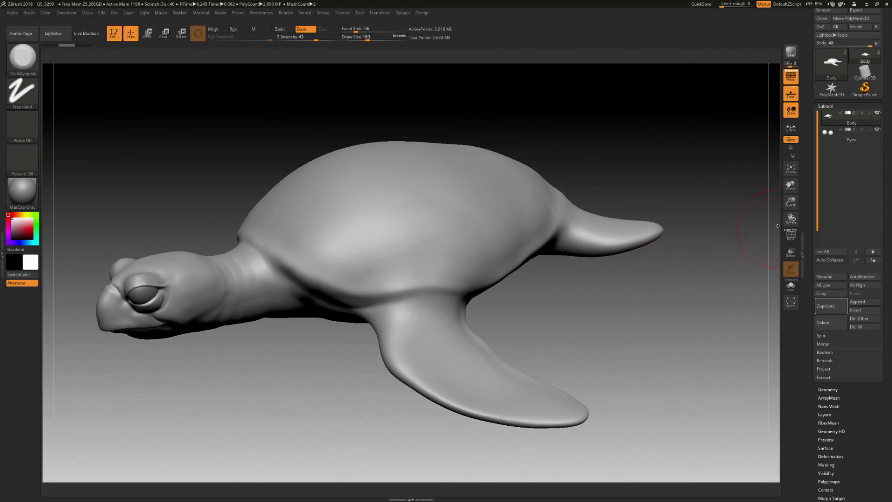
pyautogui.moveTo(775, 215); pyautogui.dragTo(762, 184)
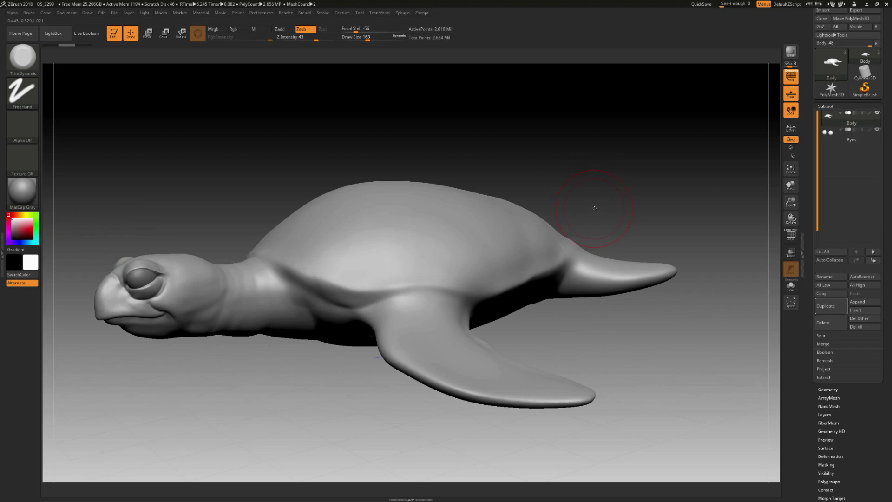
pyautogui.moveTo(593, 183)
pyautogui.mouseDown()
pyautogui.moveTo(629, 183)
pyautogui.moveTo(639, 194)
pyautogui.moveTo(660, 149)
pyautogui.mouseUp()
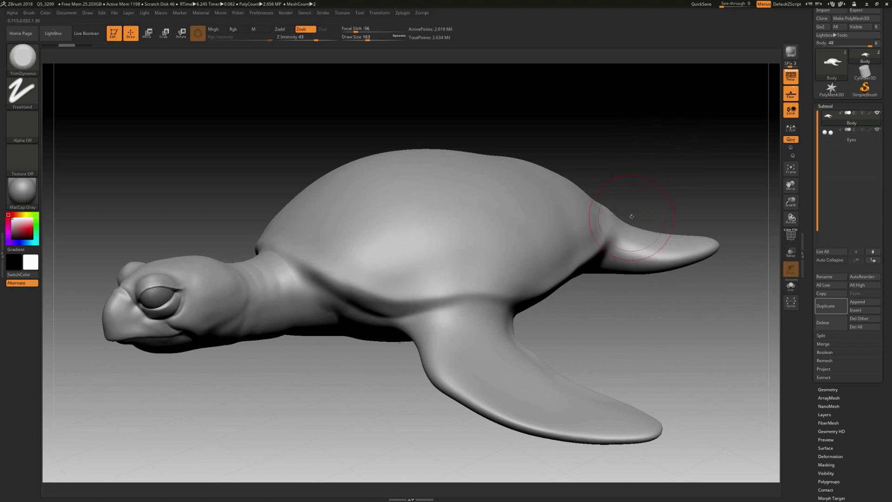